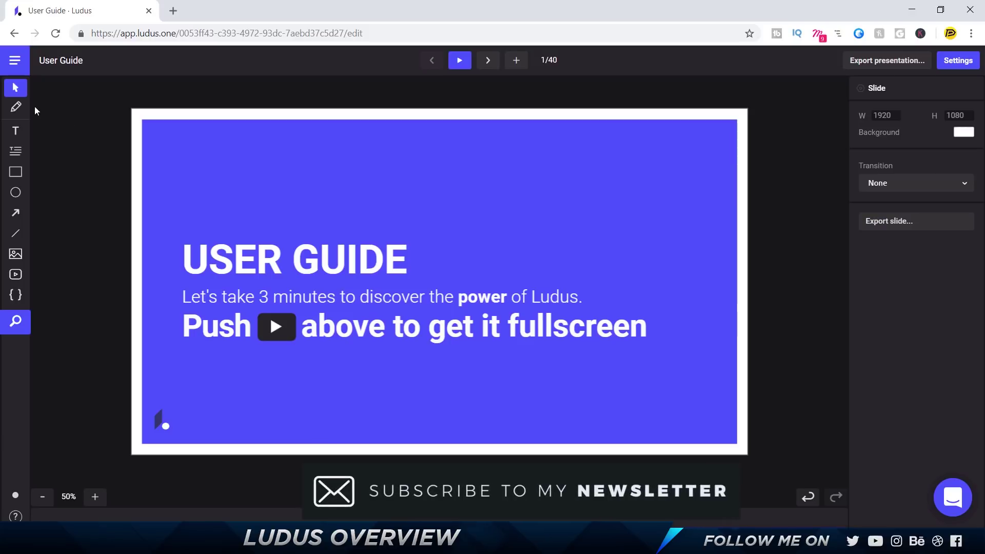
Insert a text box and place it above the USER GUIDE heading at X 720, Y 258.
click(15, 131)
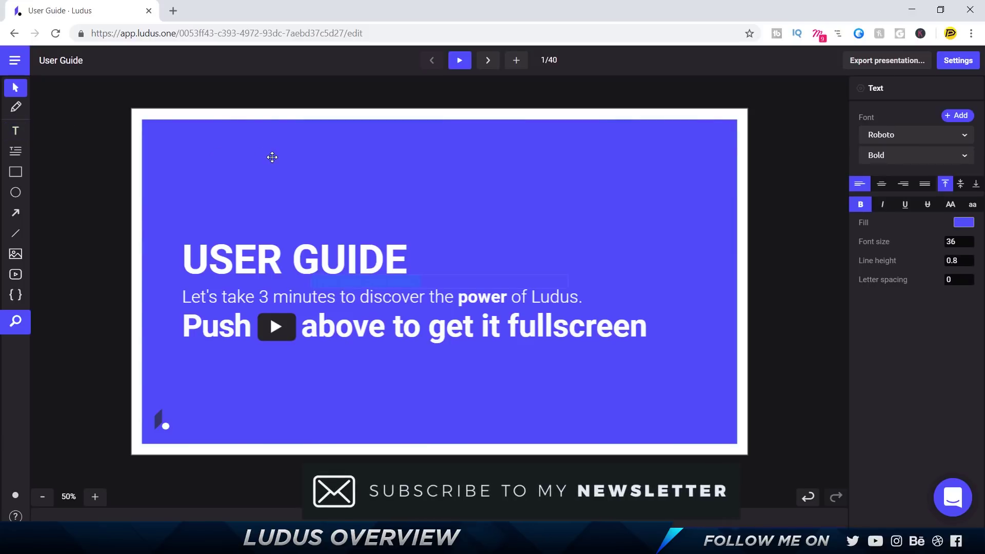
click(398, 285)
drag(398, 285, 449, 201)
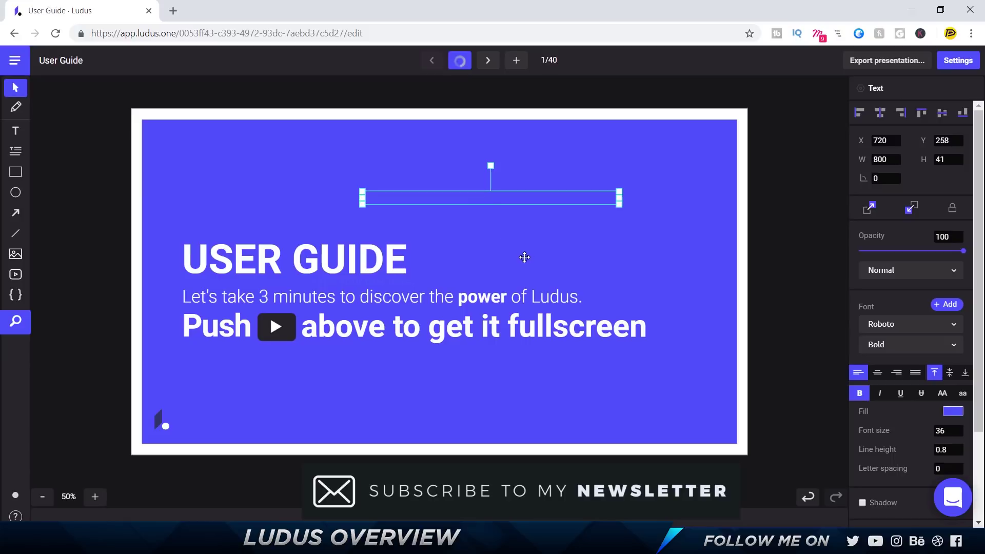
Enter "LUDUS ROCKS" in the new text box and set its fill to white.
double_click(432, 198)
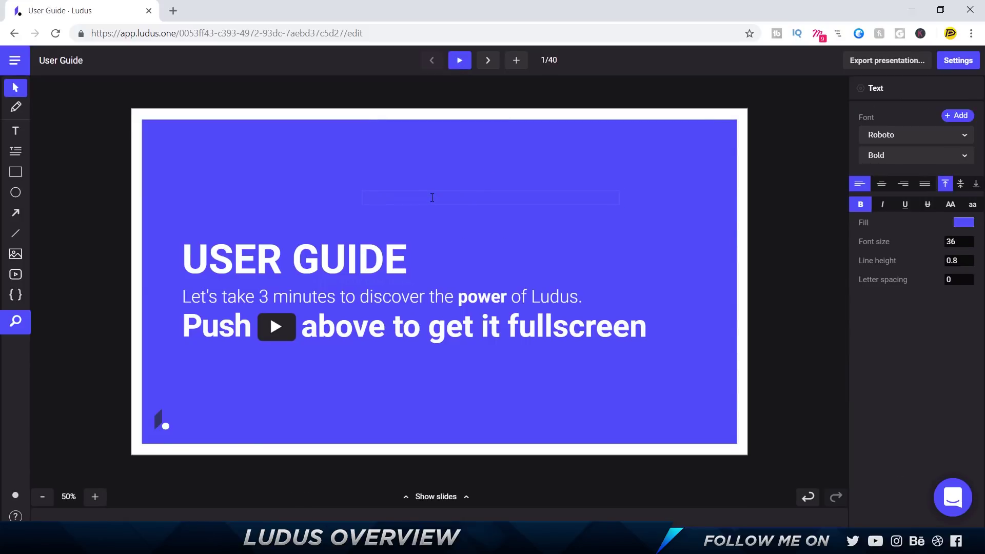
click(963, 222)
drag(790, 160, 618, 86)
click(930, 348)
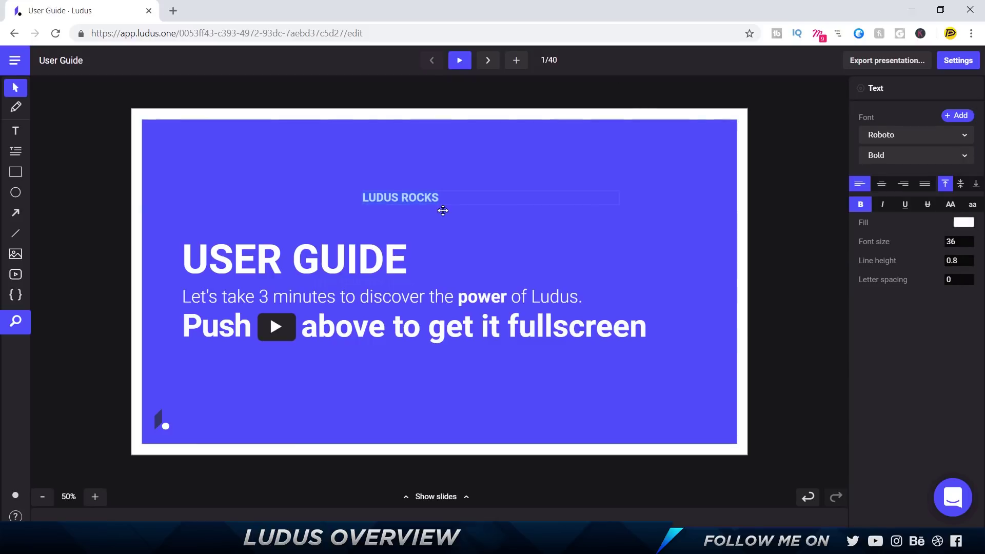
Remove the "LUDUS ROCKS" text from the slide.
click(439, 210)
drag(432, 199, 289, 202)
key(Delete)
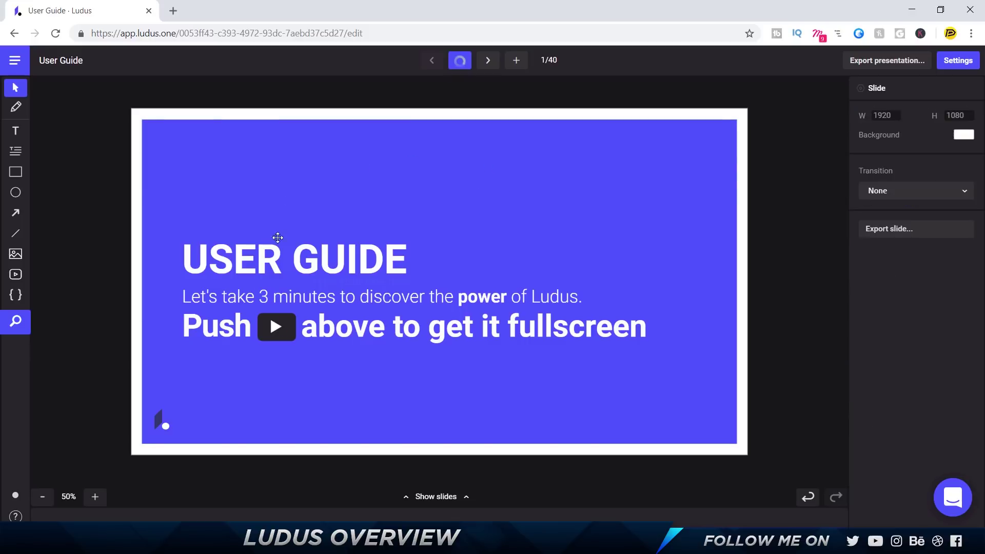
Set the blend mode of the USER GUIDE heading to Lighten.
click(267, 266)
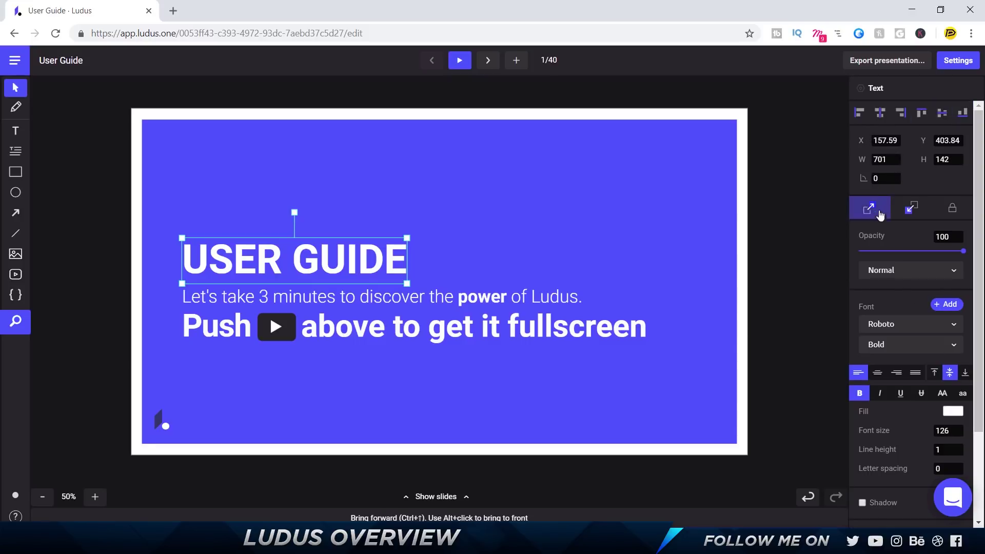
click(912, 272)
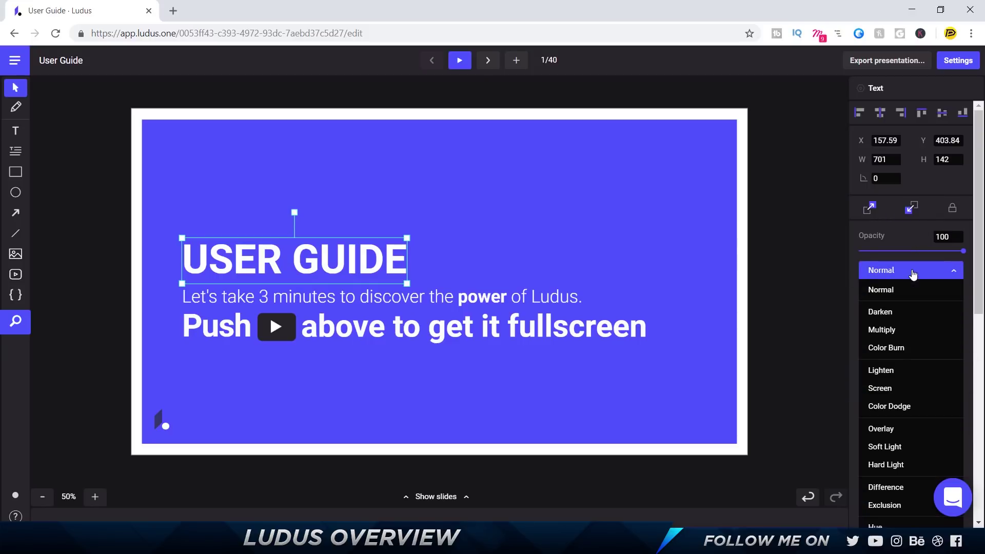
click(892, 370)
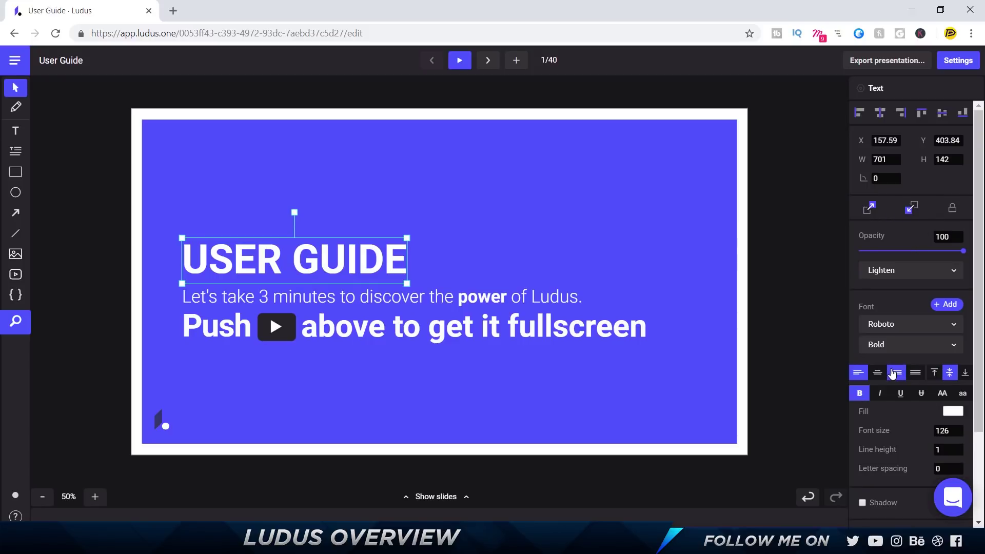
Set the blend mode of the USER GUIDE heading to Saturation.
click(943, 270)
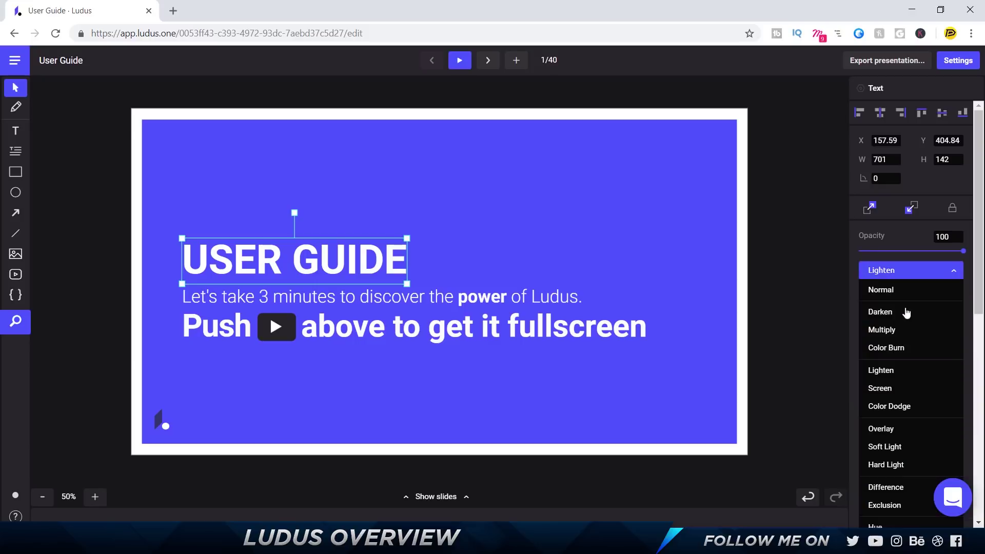
scroll(912, 379, down, 1)
scroll(912, 384, down, 2)
click(903, 363)
scroll(902, 328, down, 4)
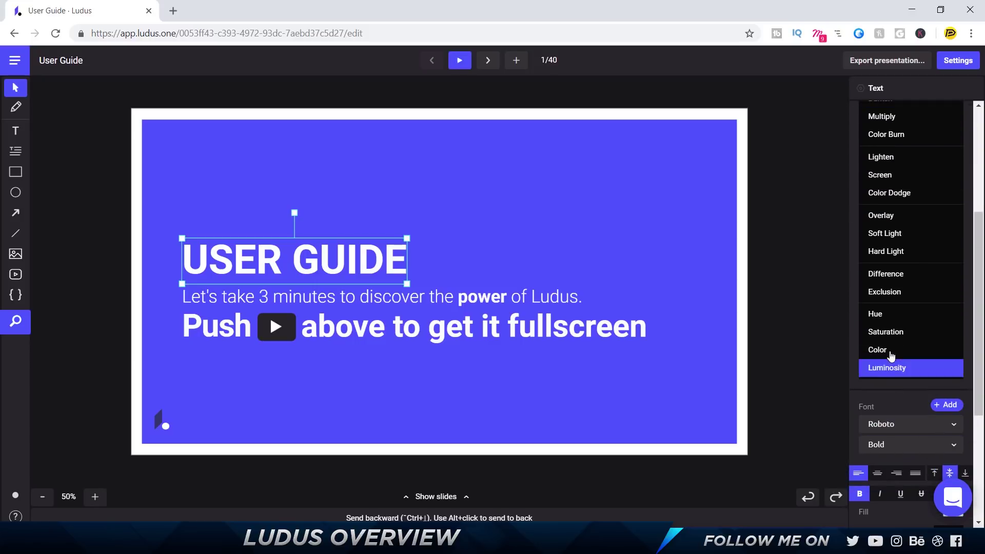
click(894, 333)
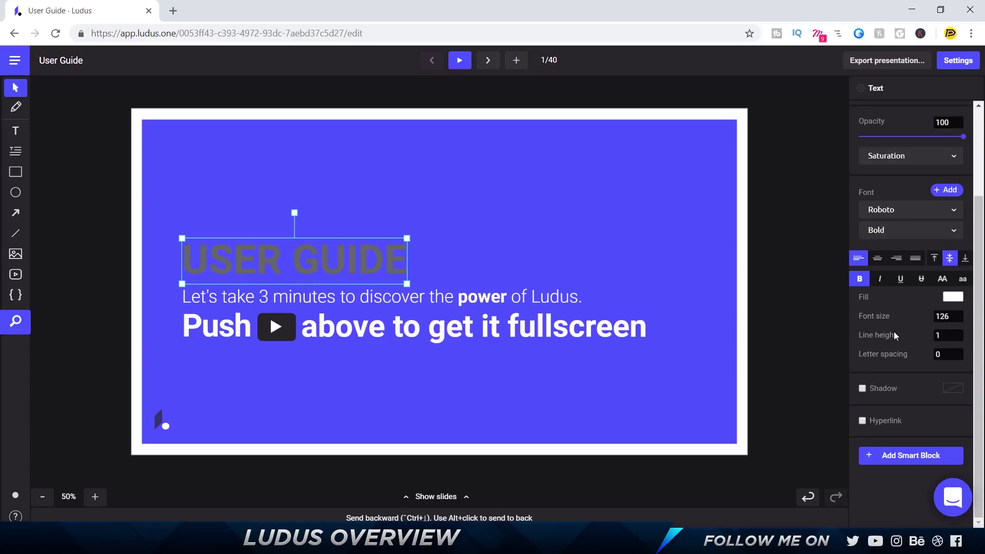
Return the USER GUIDE heading's blend mode to Normal.
click(891, 159)
scroll(890, 176, up, 3)
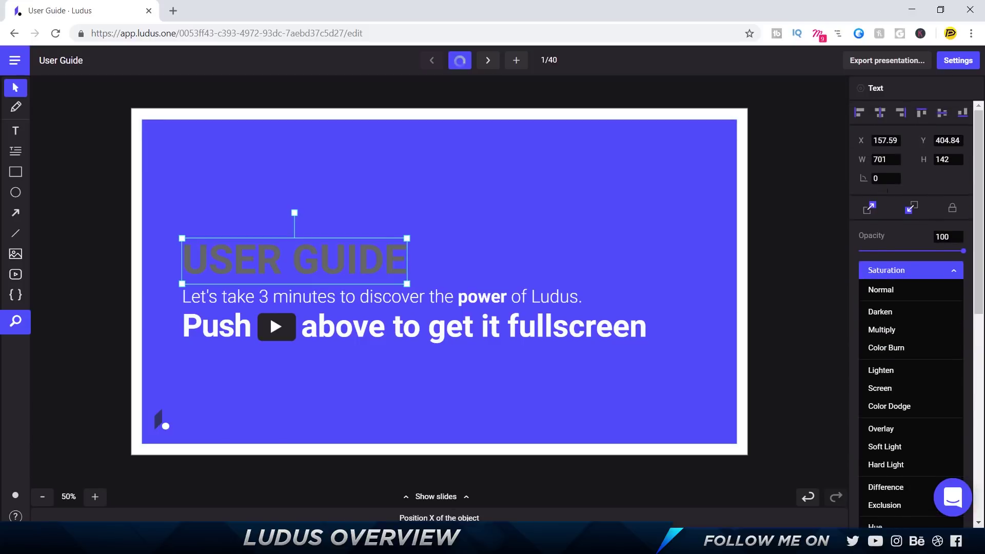
click(885, 291)
Open the options for adding a new font and view the featured fonts offer.
scroll(890, 284, down, 2)
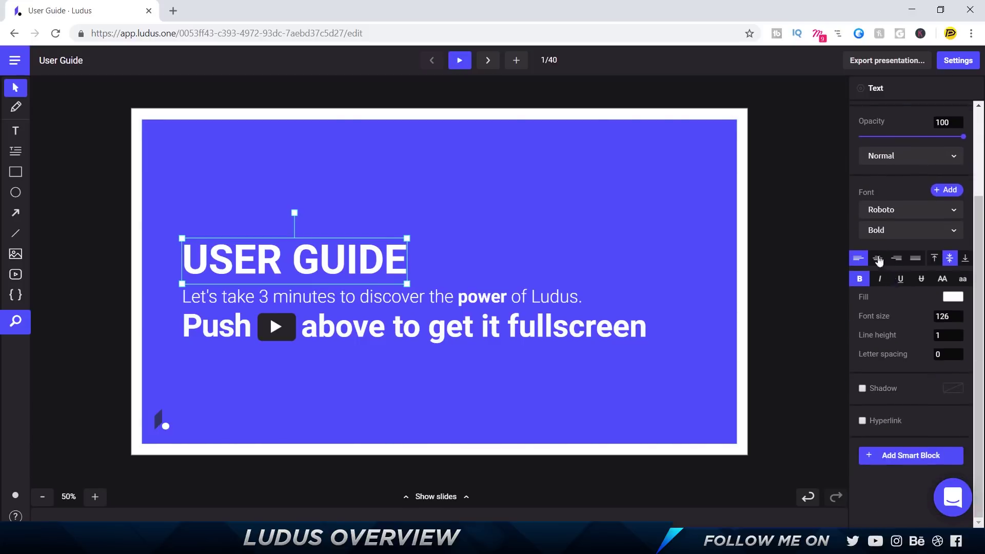
click(946, 192)
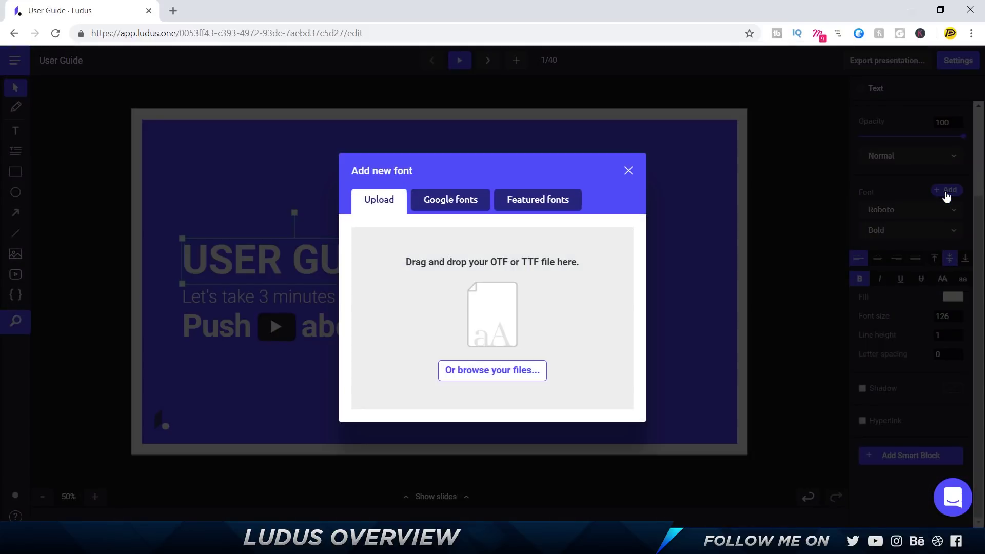
click(534, 210)
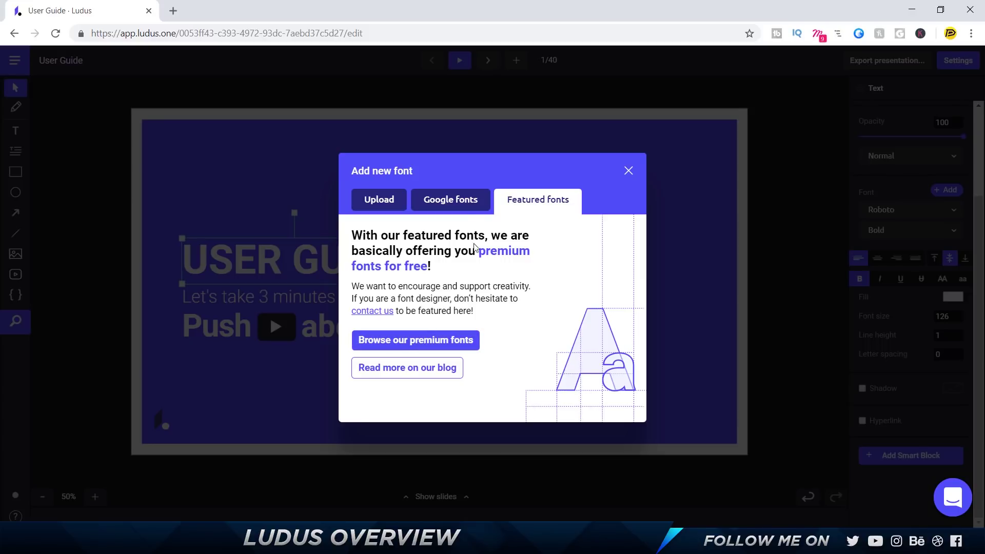
Search the Google fonts for "mon" and "serif", and view the font upload option before closing the dialog.
click(452, 200)
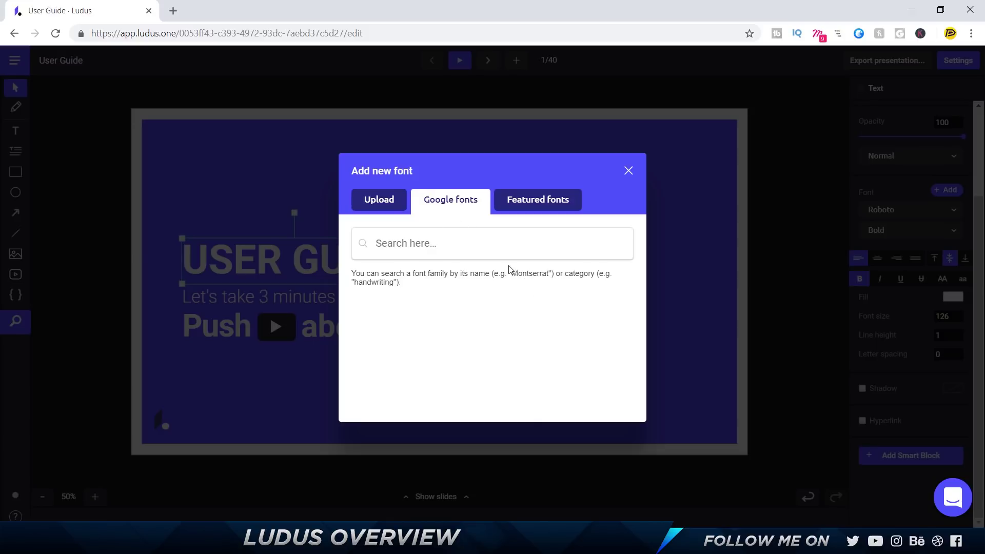
text(mon)
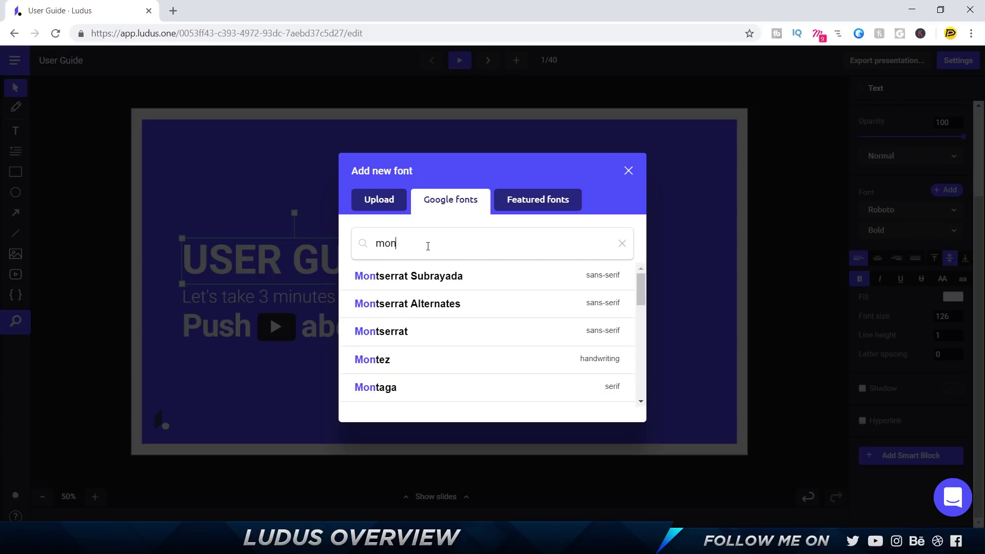
drag(410, 244, 272, 262)
text(serif)
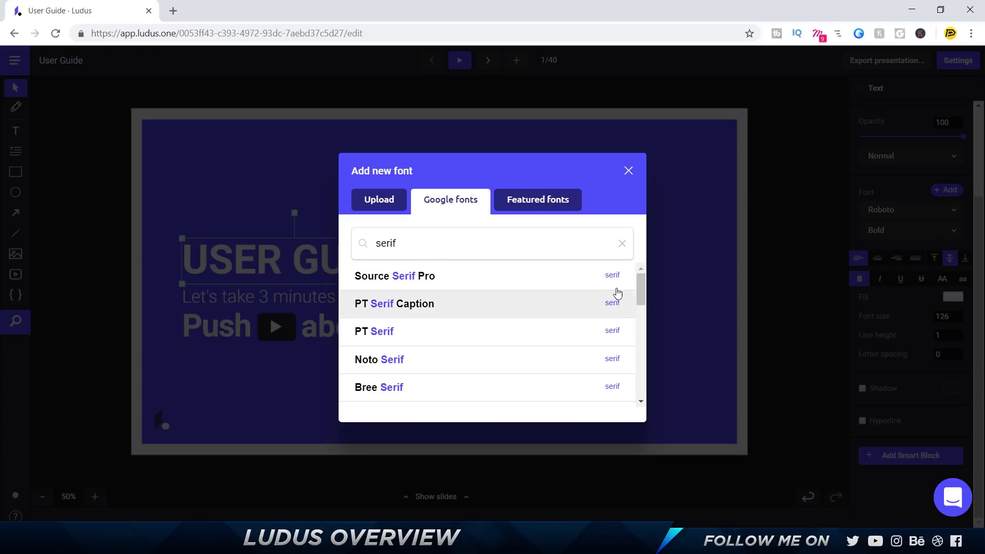
scroll(580, 331, down, 8)
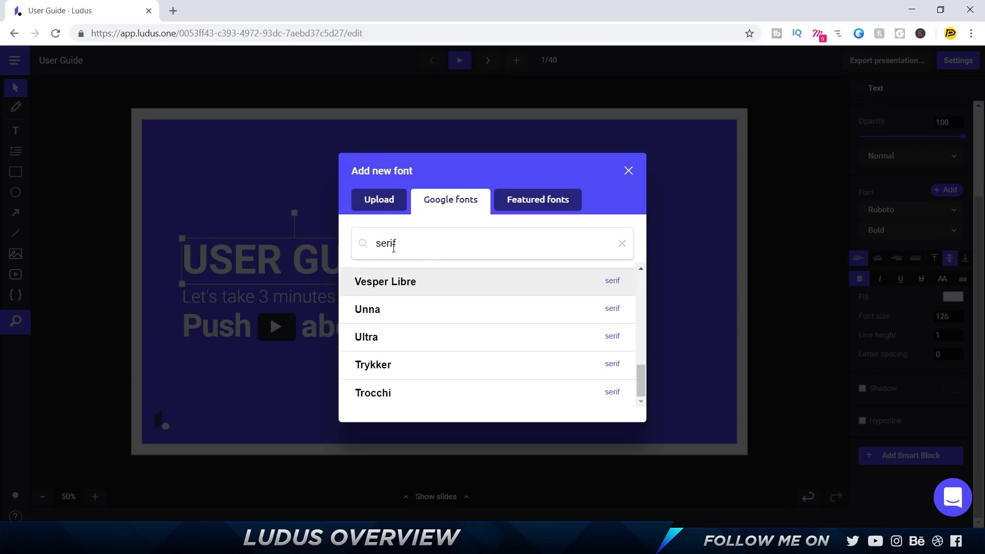
click(380, 204)
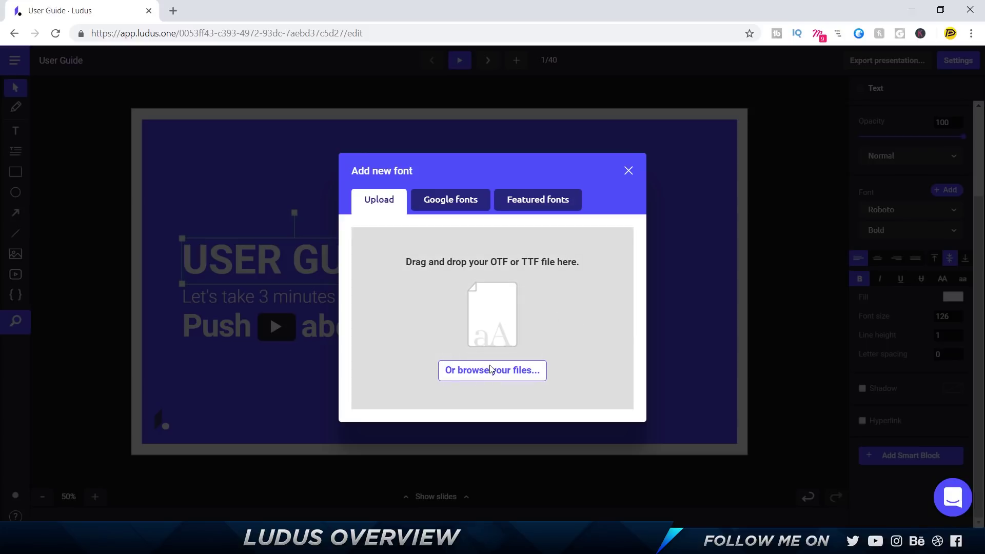
click(955, 258)
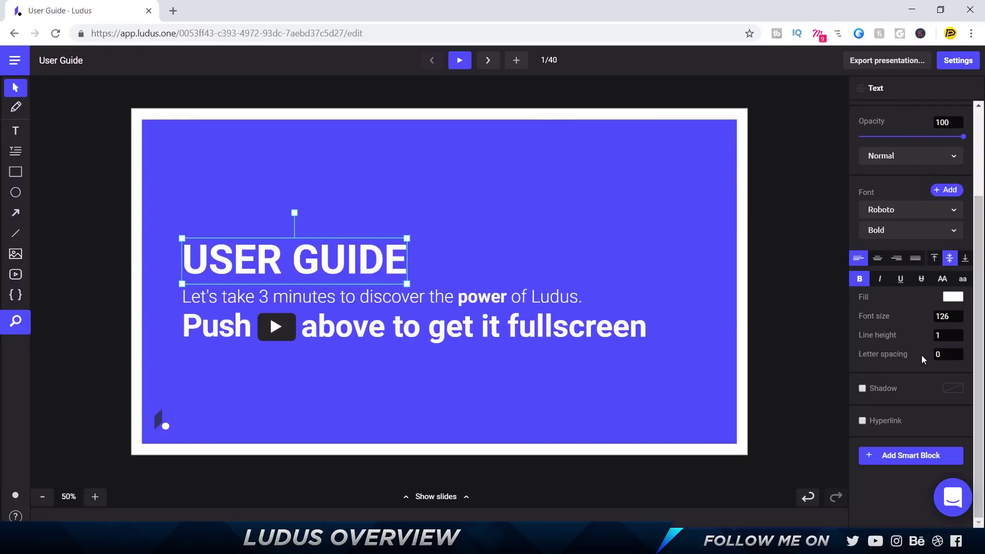
click(864, 421)
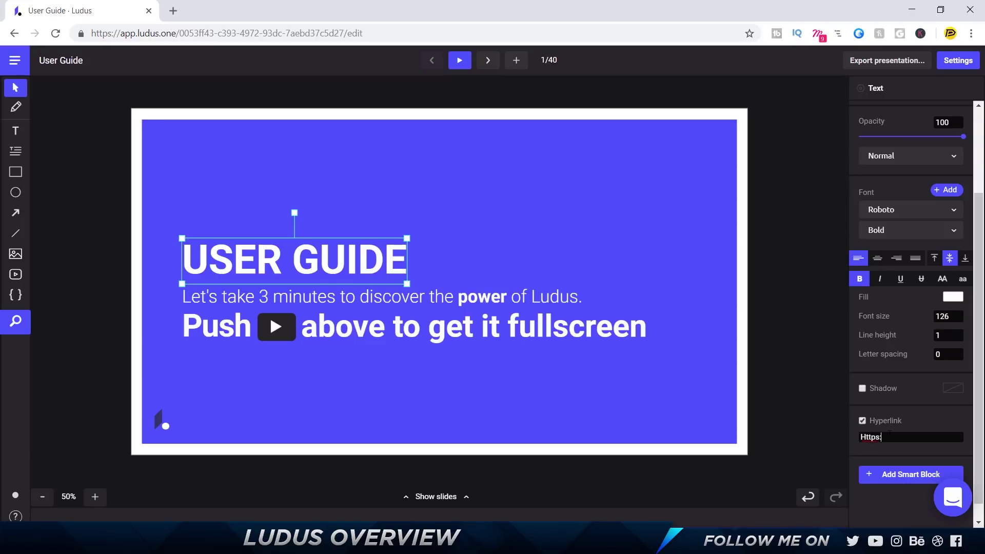
text(Https://google.com)
mouse_move(959, 428)
click(458, 61)
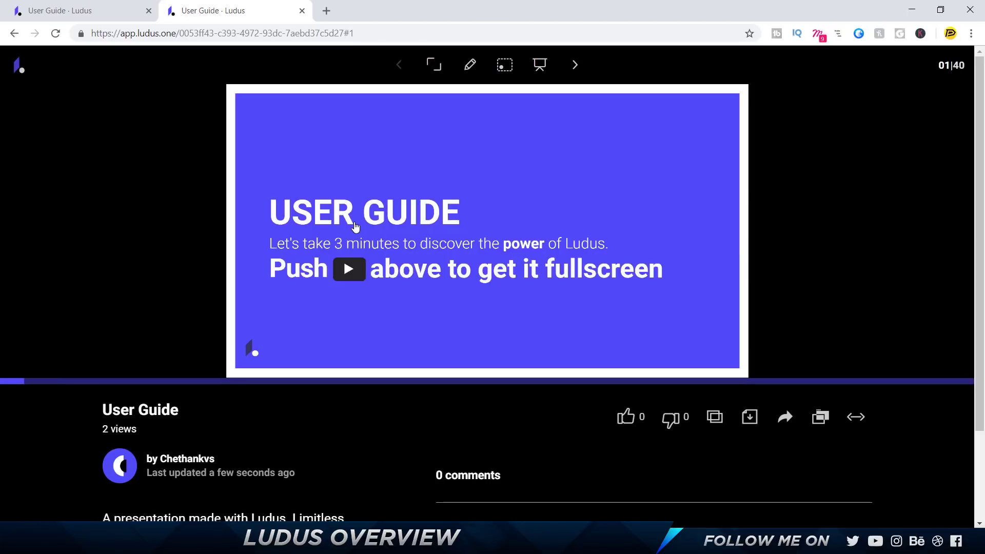
click(365, 275)
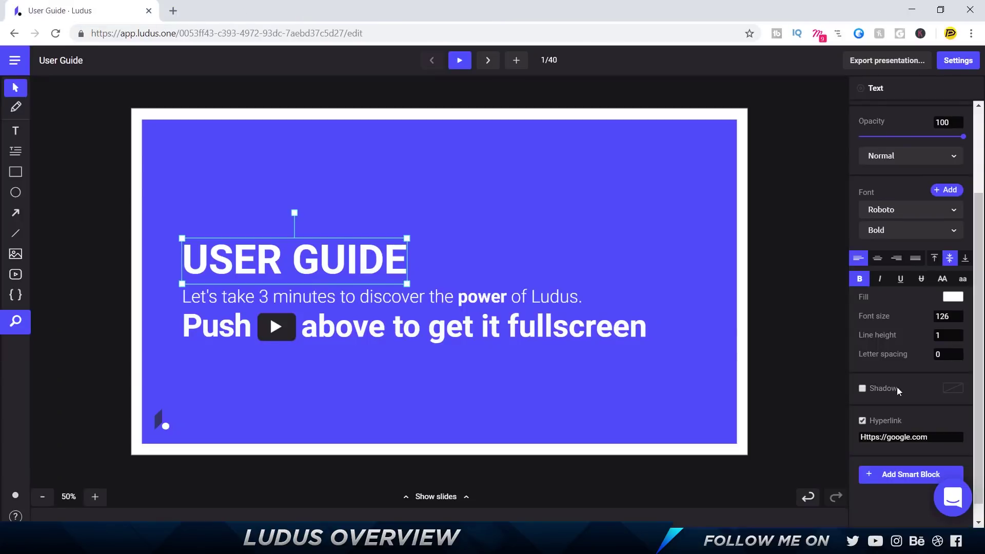
Try moving the dark rectangle behind the play triangle below its text line, and undo the move.
click(291, 326)
drag(293, 324, 293, 373)
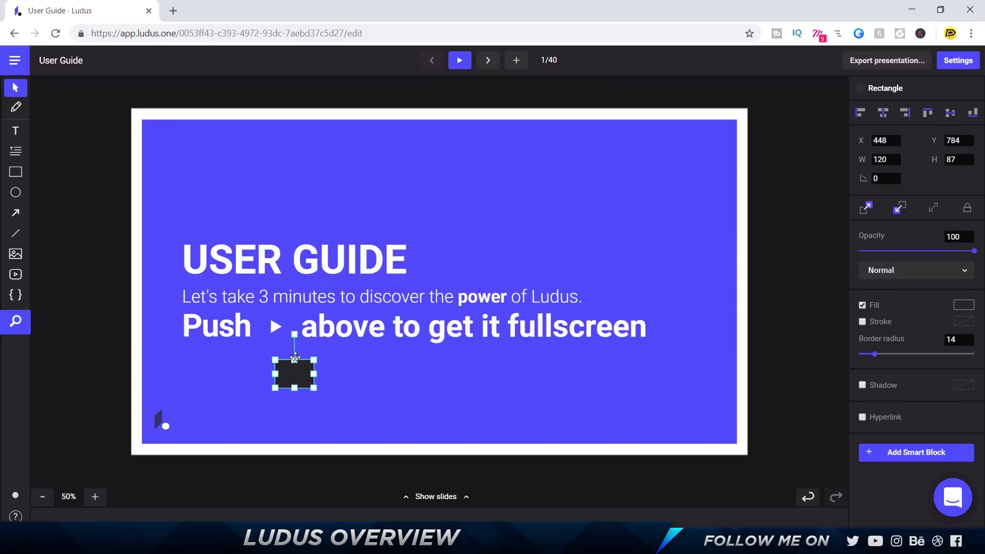
key(ctrl+z)
Group the white play triangle with its dark rectangle, and test moving the group before undoing that move.
click(276, 326)
shift+click(294, 331)
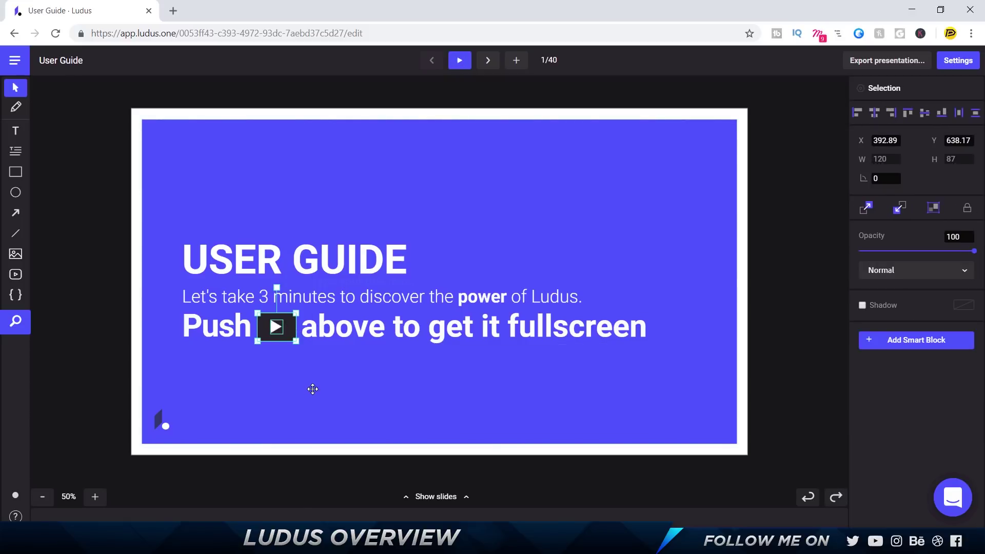
key(ctrl+g)
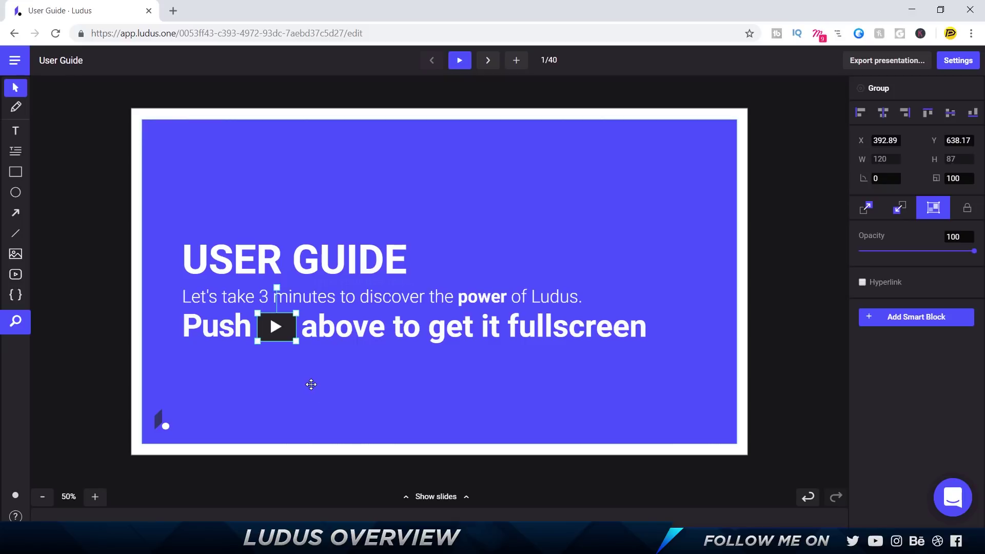
drag(277, 332, 320, 326)
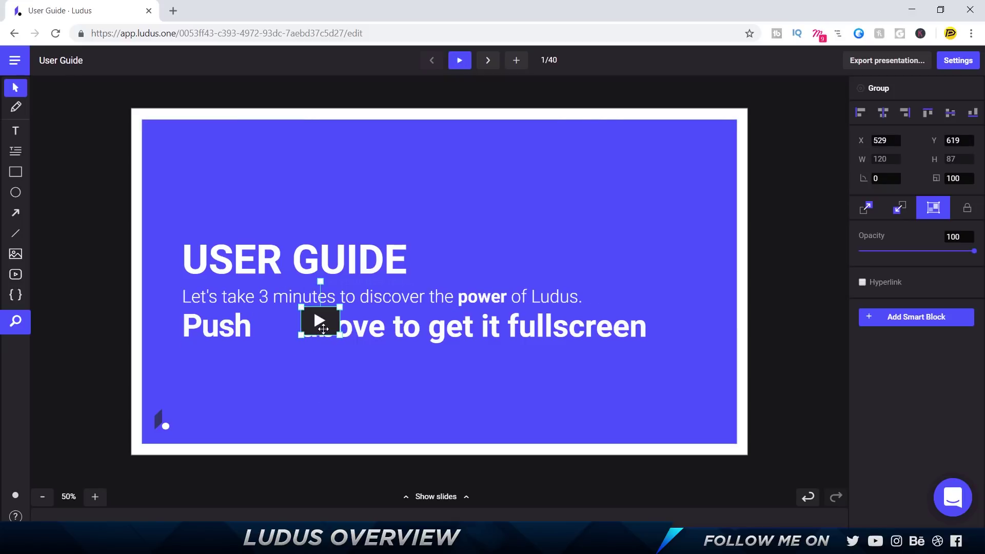
key(ctrl+z)
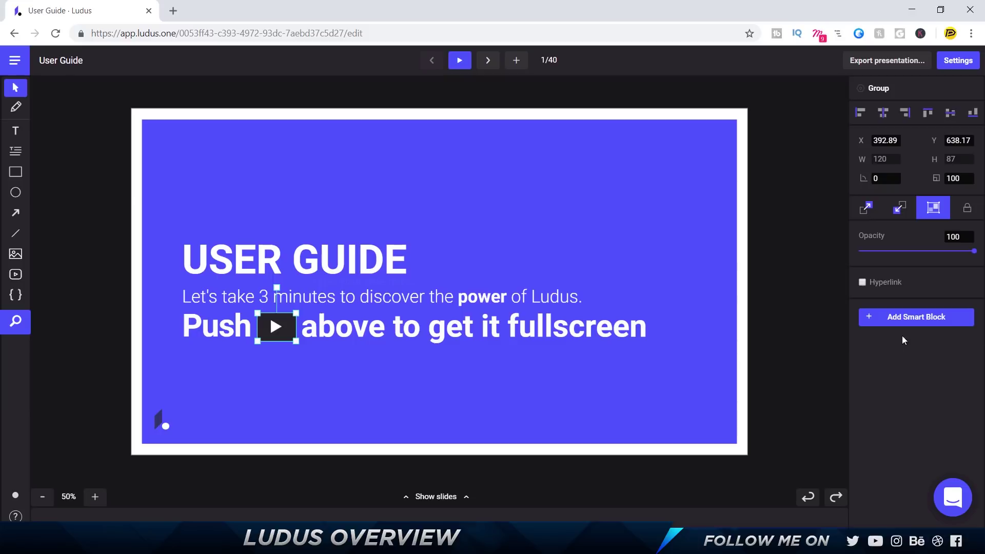
Create a Smart Block named "Button" from the grouped play button.
click(913, 321)
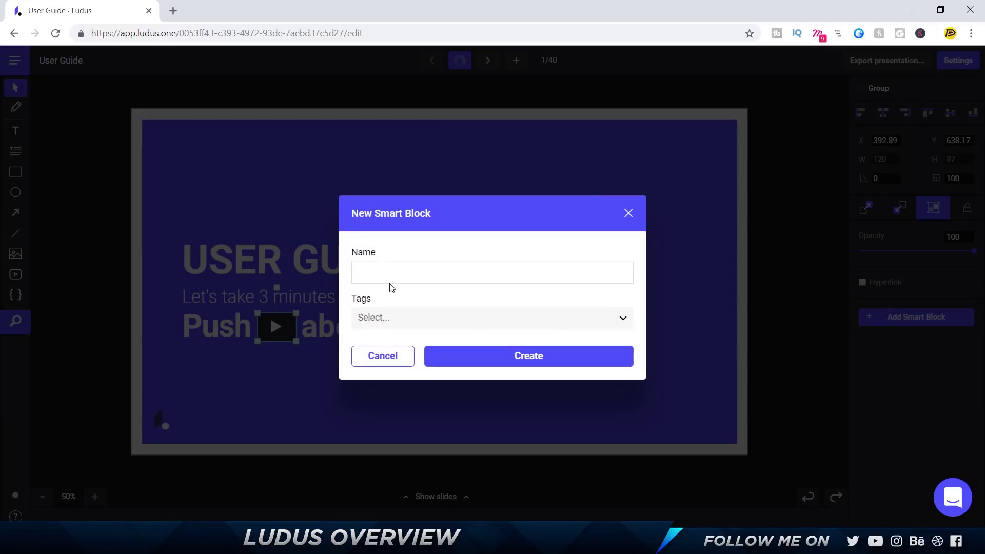
text(Button)
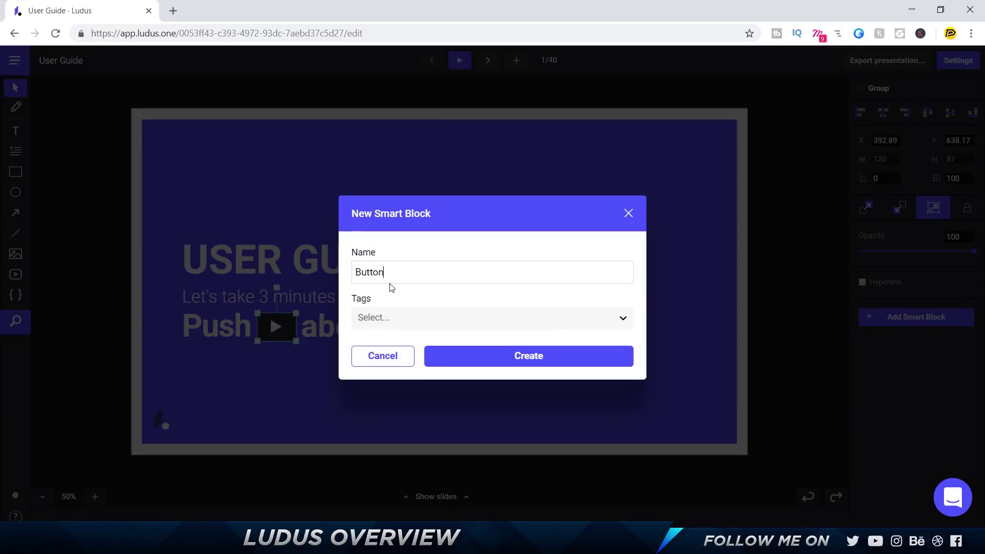
click(479, 362)
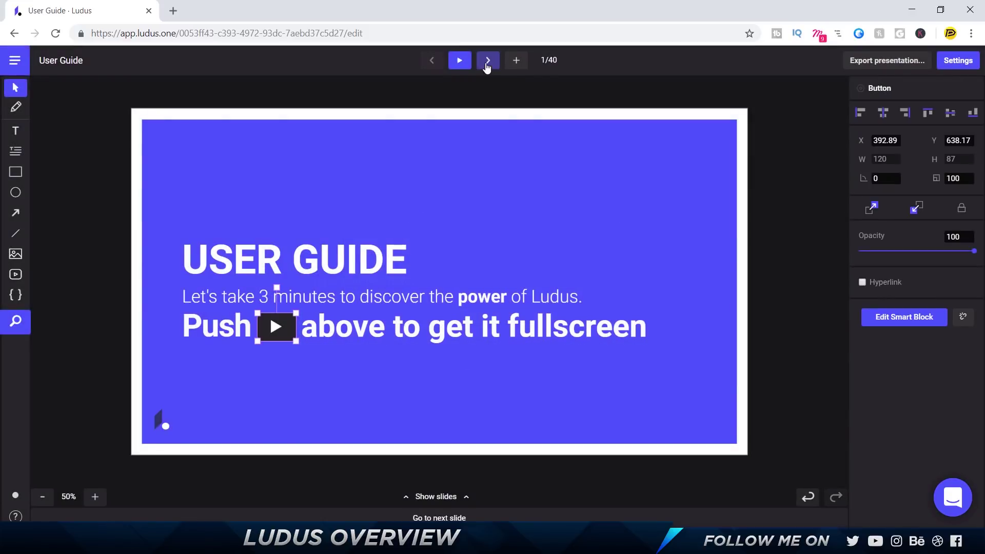
Copy the Button smart block from the first slide and paste it onto the "1. BASICS" slide.
click(487, 62)
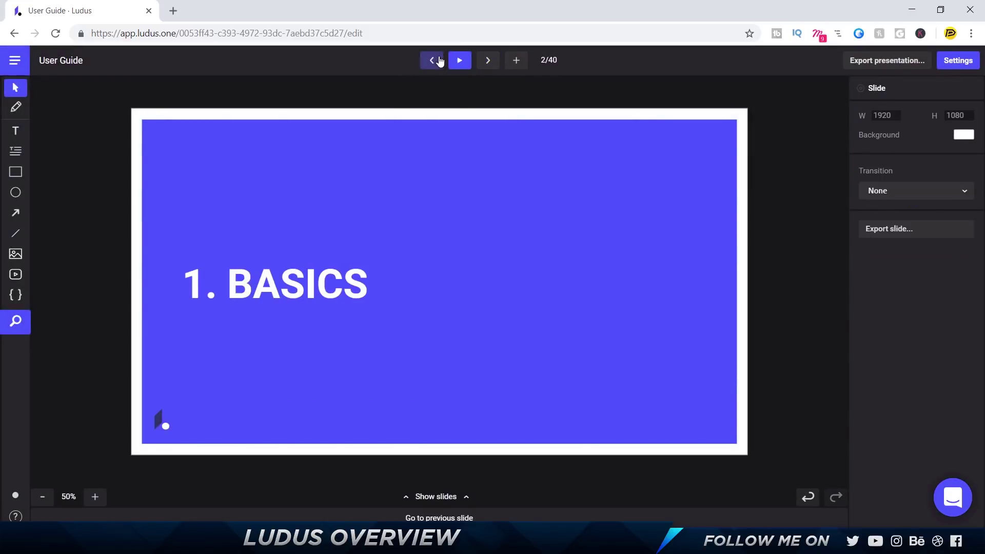
click(439, 61)
click(275, 326)
key(ctrl+c)
click(487, 60)
key(ctrl+v)
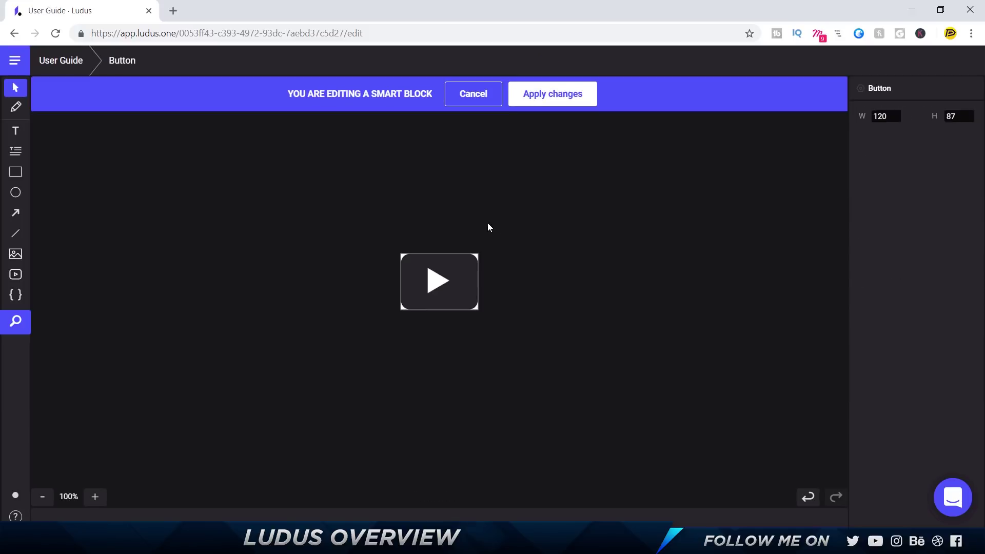
Recolor the dark rectangle in the Button smart block with a solid purple fill.
click(454, 270)
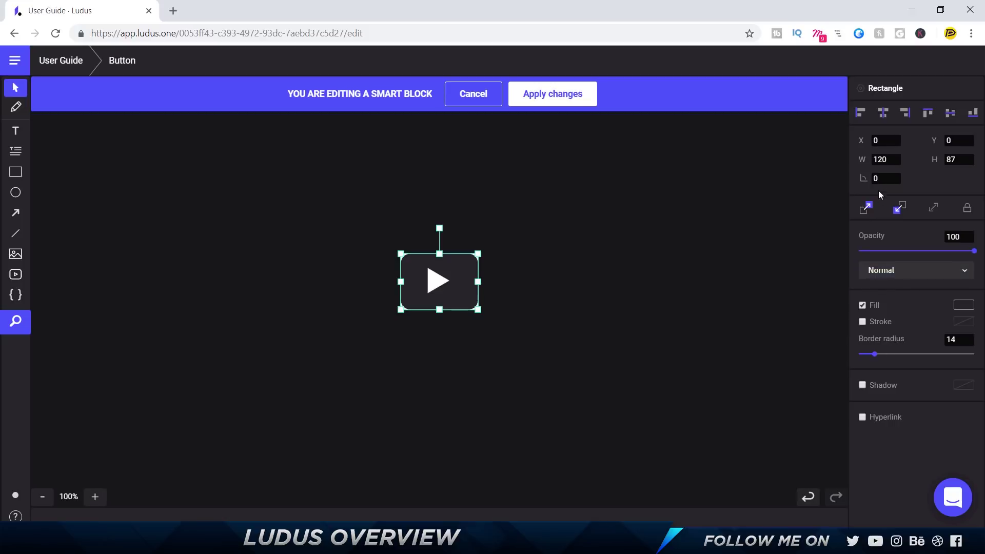
click(963, 306)
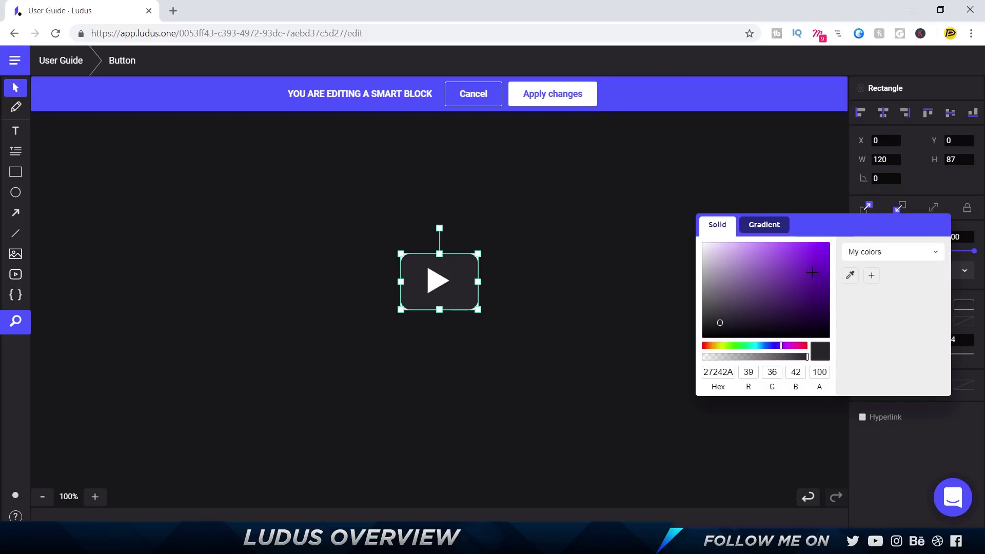
click(812, 272)
click(913, 414)
drag(966, 344, 831, 346)
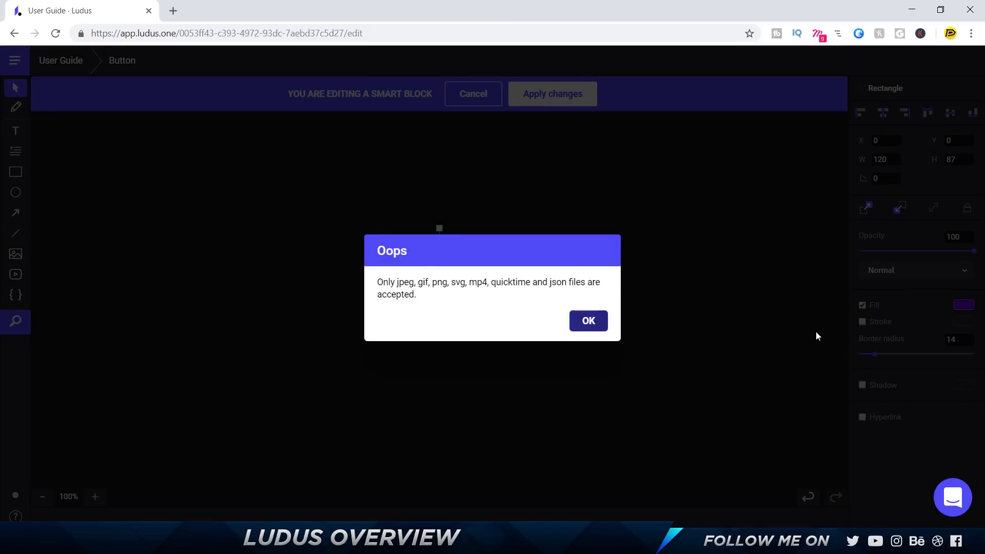
click(597, 324)
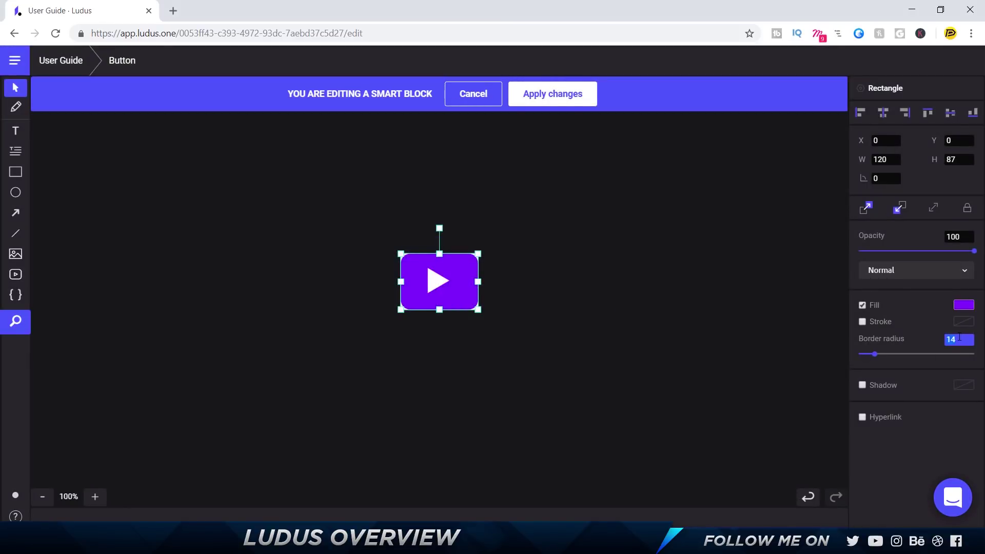
Set the rectangle's border radius to 25, apply the smart block changes, and check the button on the first slide.
click(959, 337)
text(25)
key(Return)
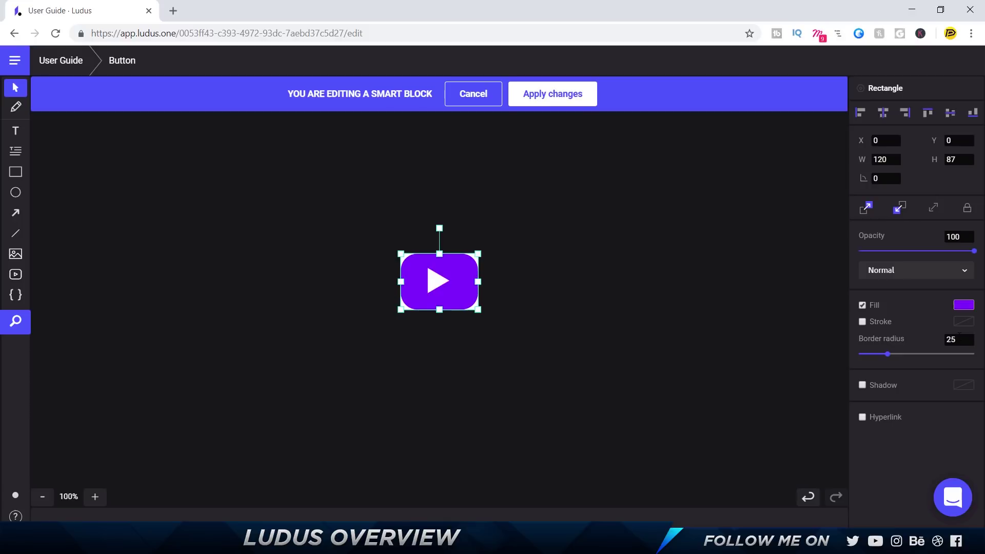
click(552, 95)
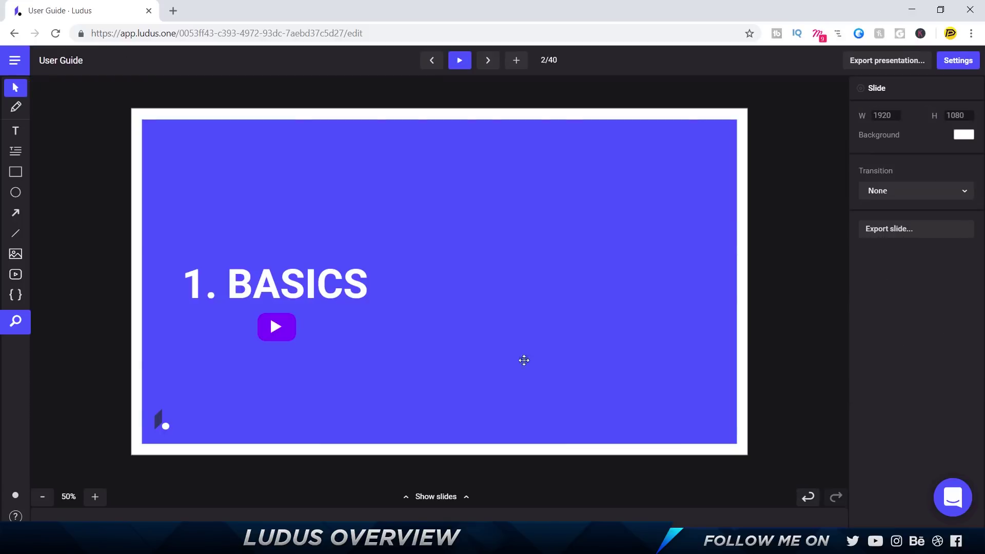
click(433, 60)
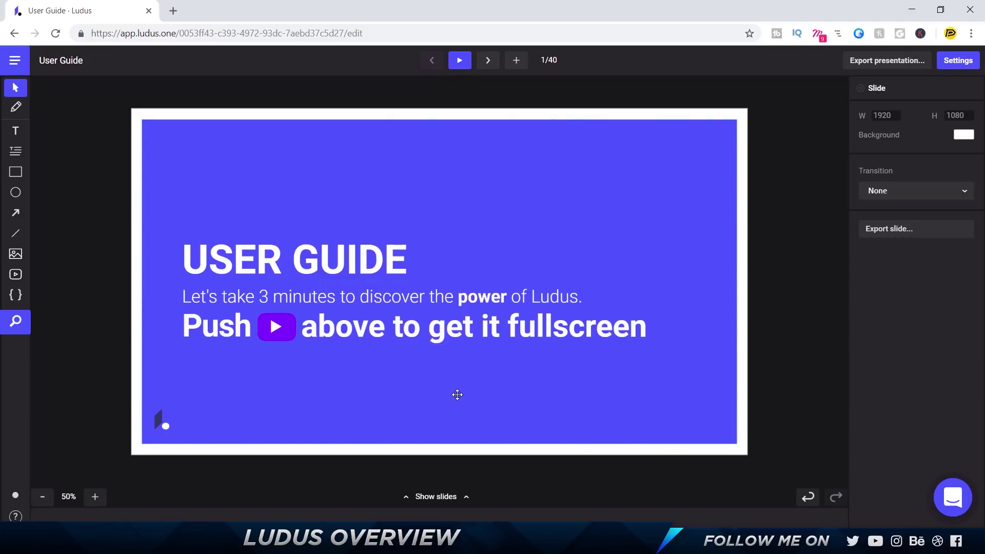
Undo the Button smart block's color and radius edits, and cancel out of block editing.
key(ctrl+z)
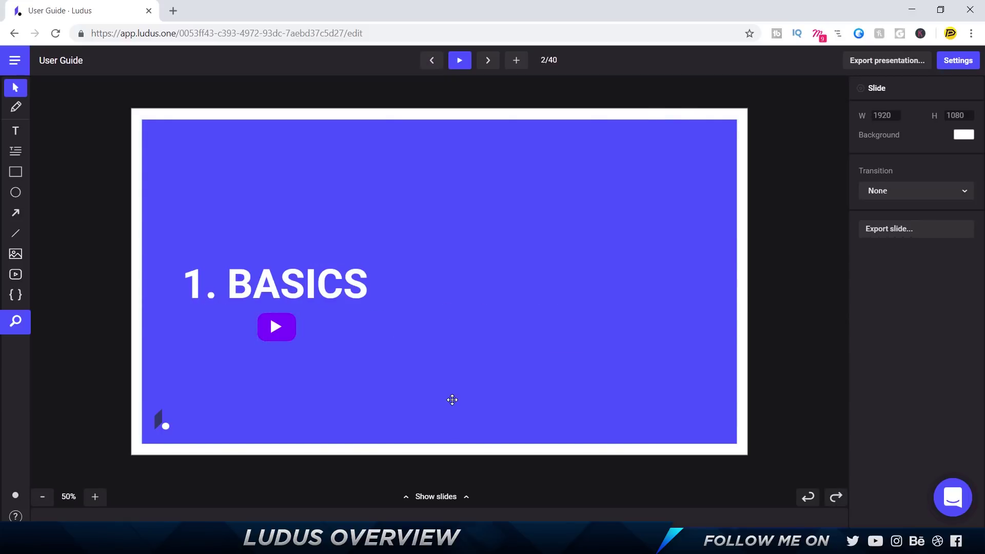
key(ctrl+z)
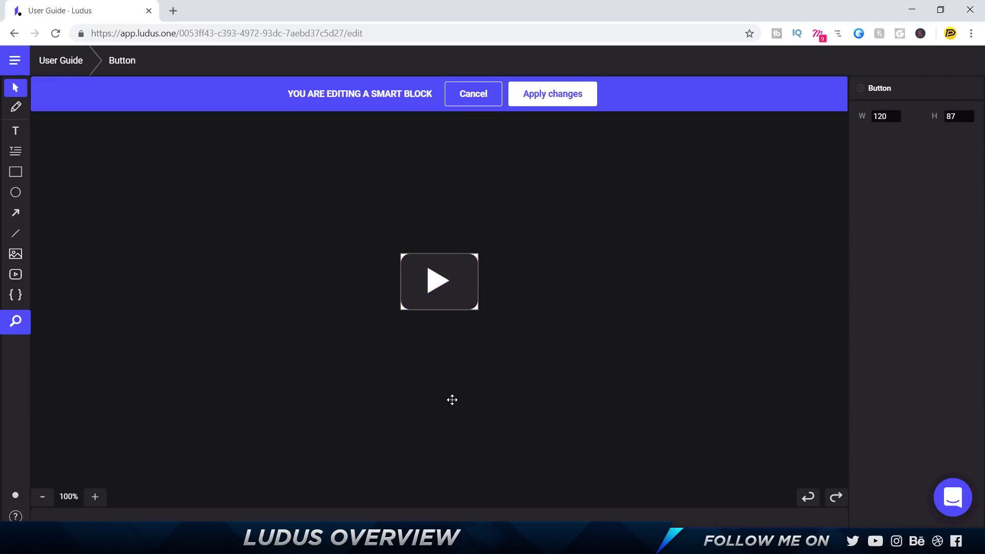
click(476, 96)
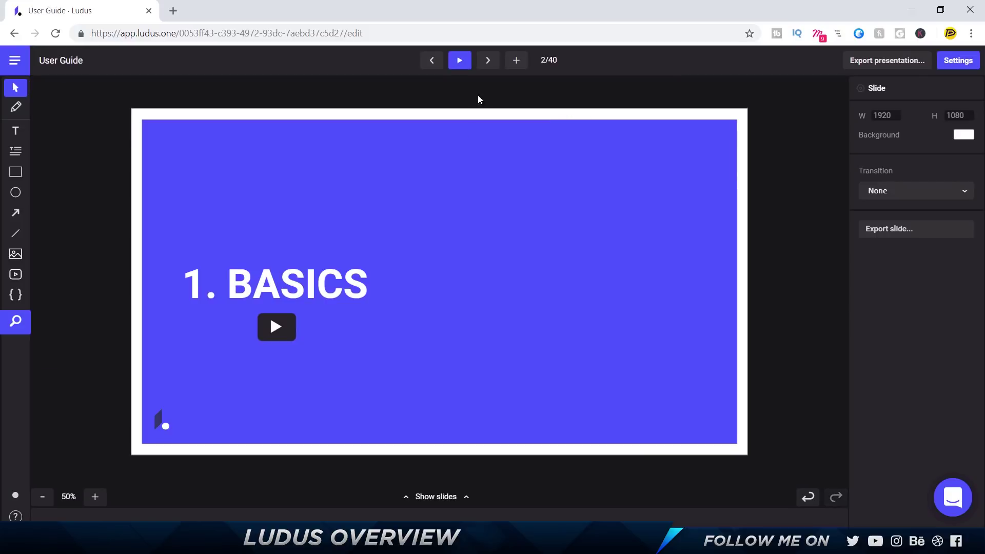
key(ctrl+z)
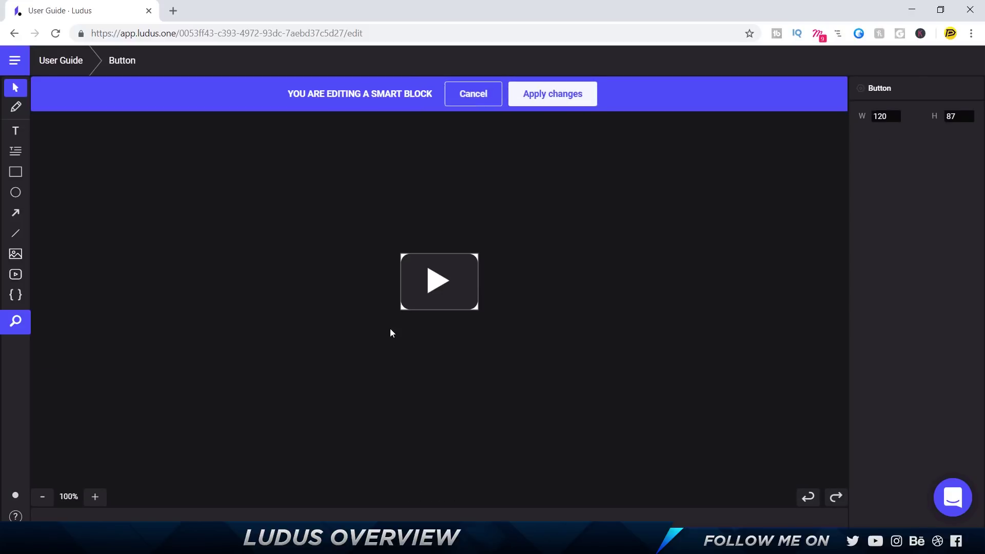
click(468, 97)
Delete the Button block from the "1. BASICS" slide and return to the first slide.
click(287, 332)
key(Delete)
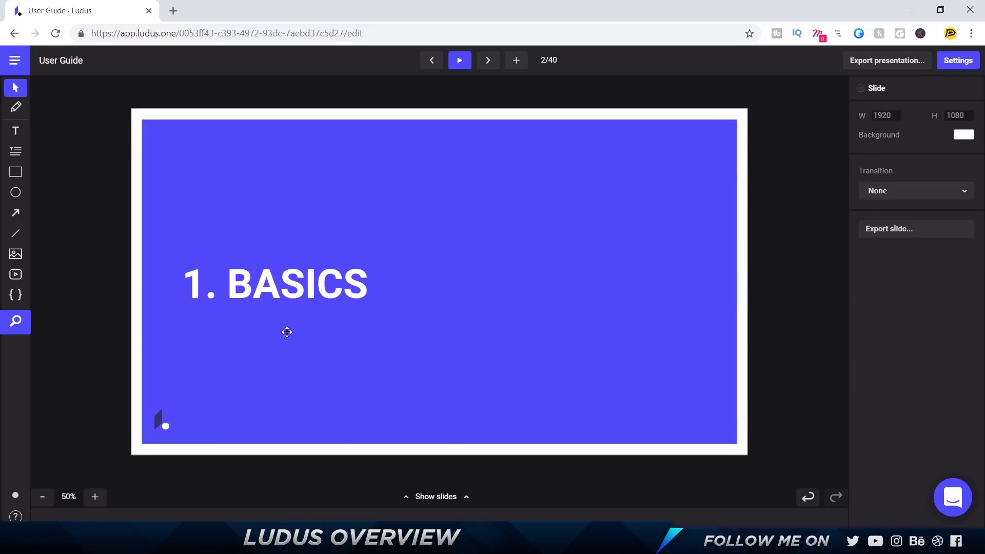
click(432, 61)
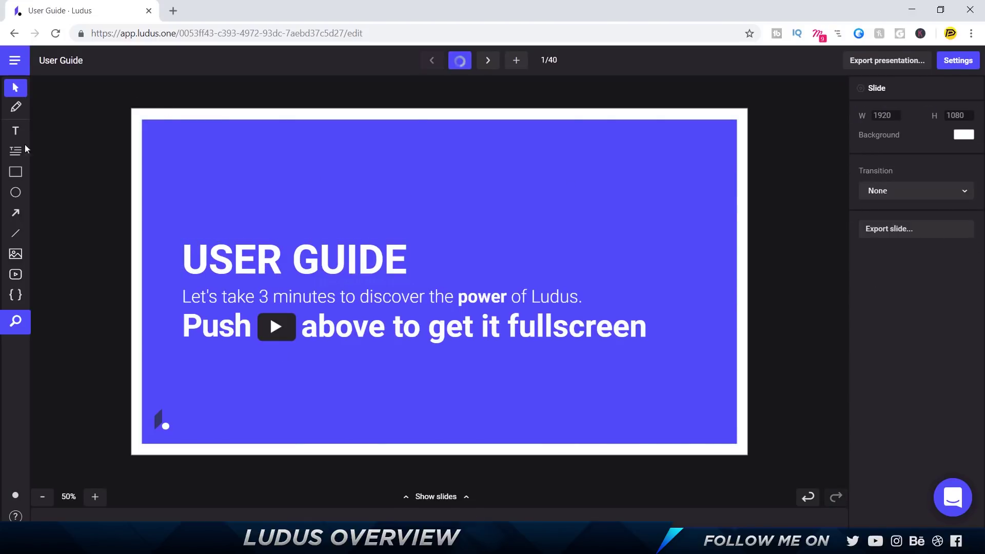
Add a placeholder paragraph text block to the first slide, and delete it.
click(15, 154)
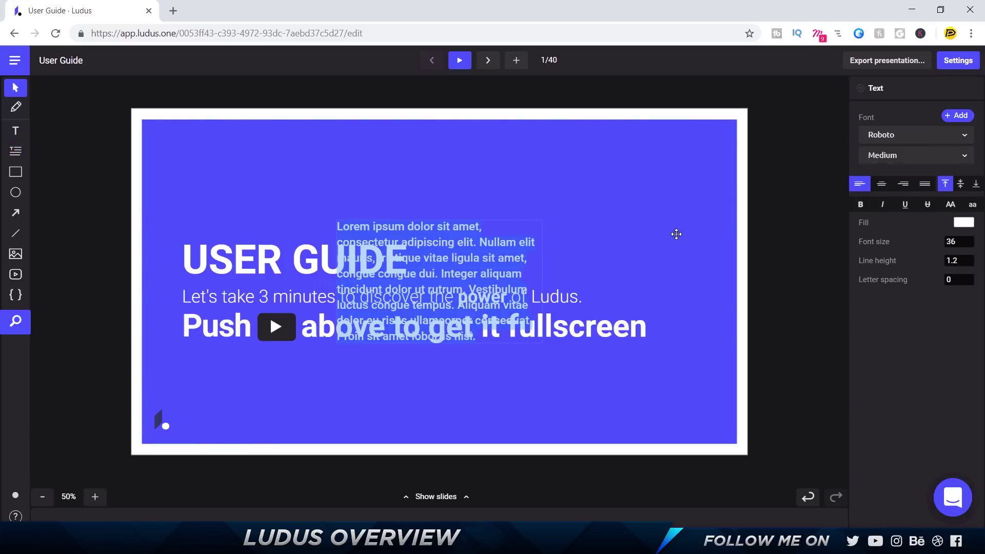
key(Escape)
key(Delete)
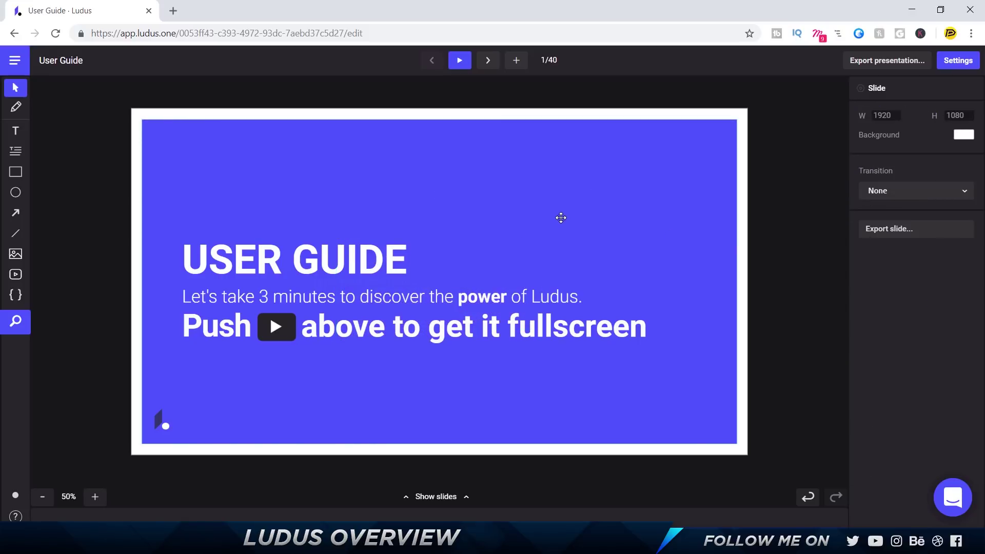
Add a rectangle, enlarge it to about 476 × 476, move it to the slide's upper-right area, and remove it.
click(16, 172)
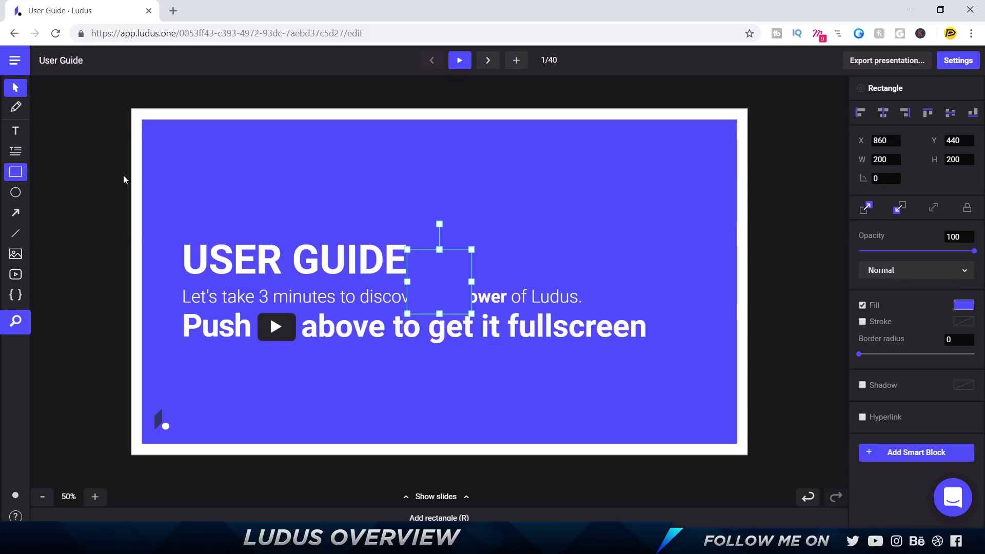
drag(439, 271, 397, 176)
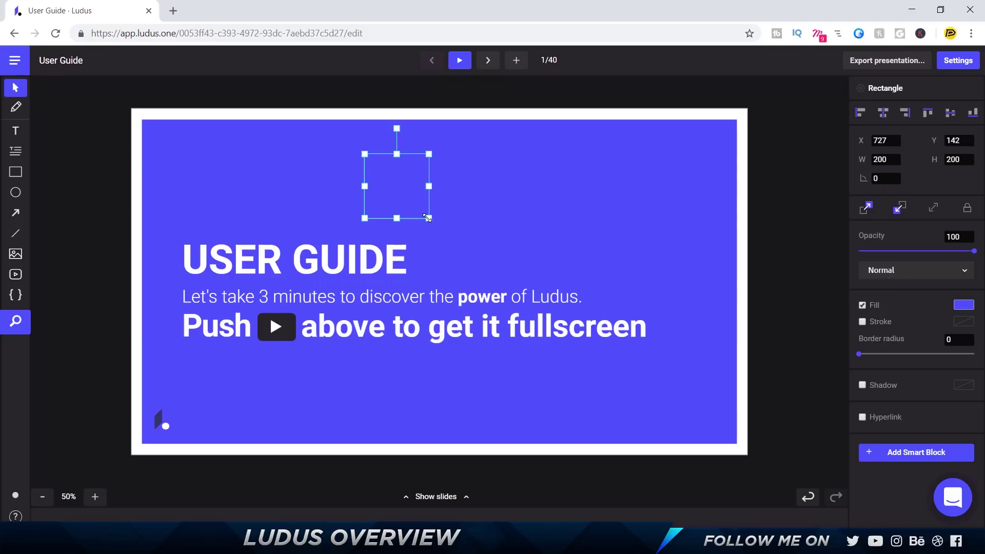
drag(427, 217, 478, 224)
drag(500, 242, 466, 253)
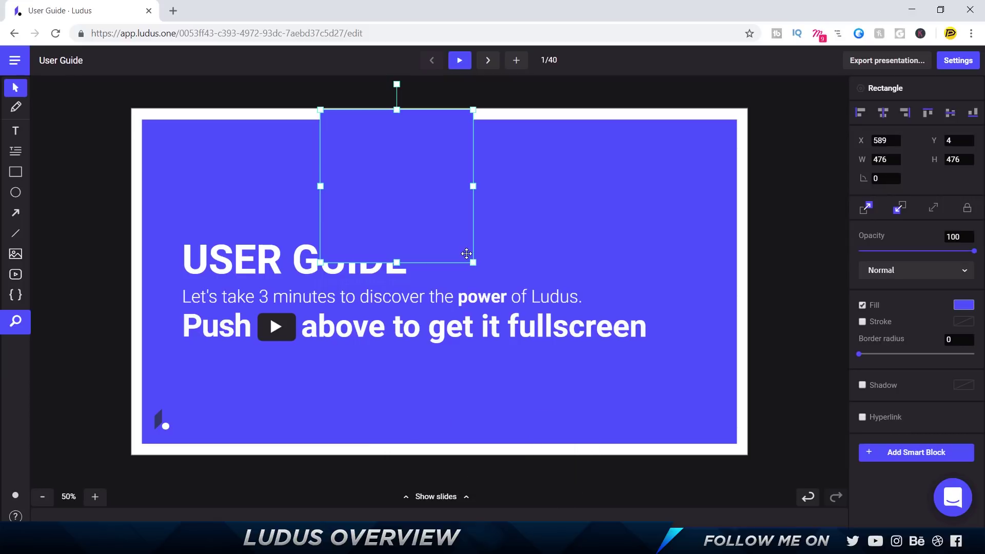
drag(425, 197, 606, 213)
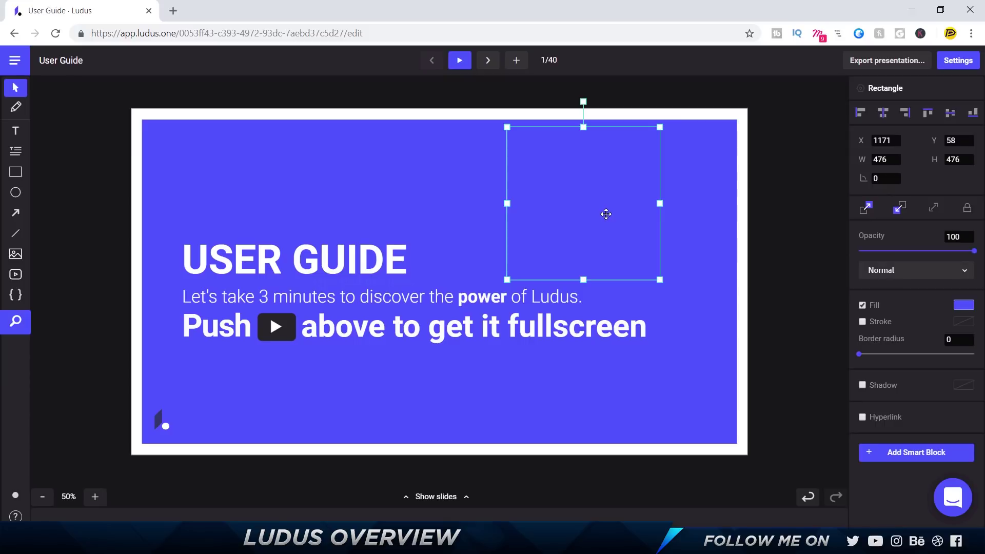
key(Escape)
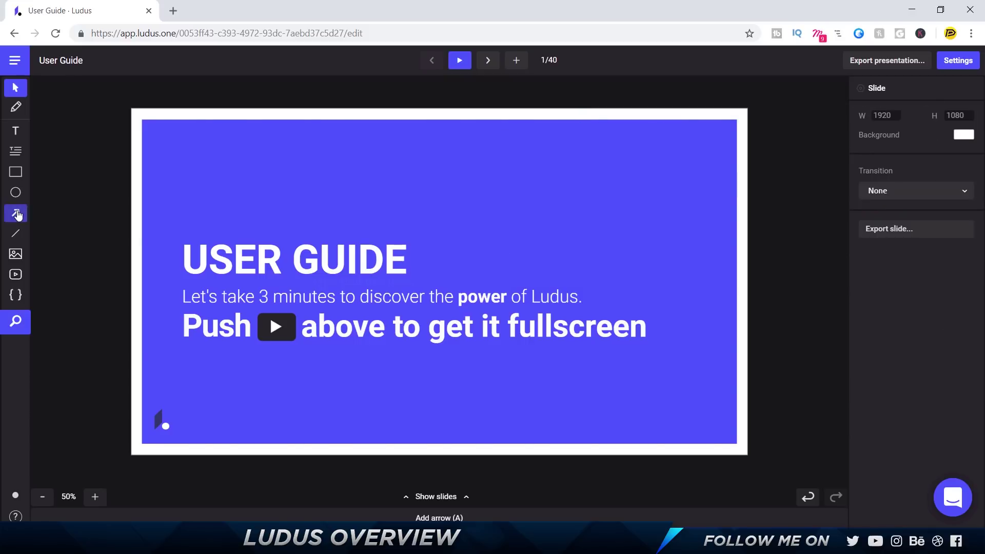
Add an arrow above the slide's text, test its start arrow, turn off its end arrow, and reduce its thickness to 2.
click(15, 213)
drag(503, 283, 540, 188)
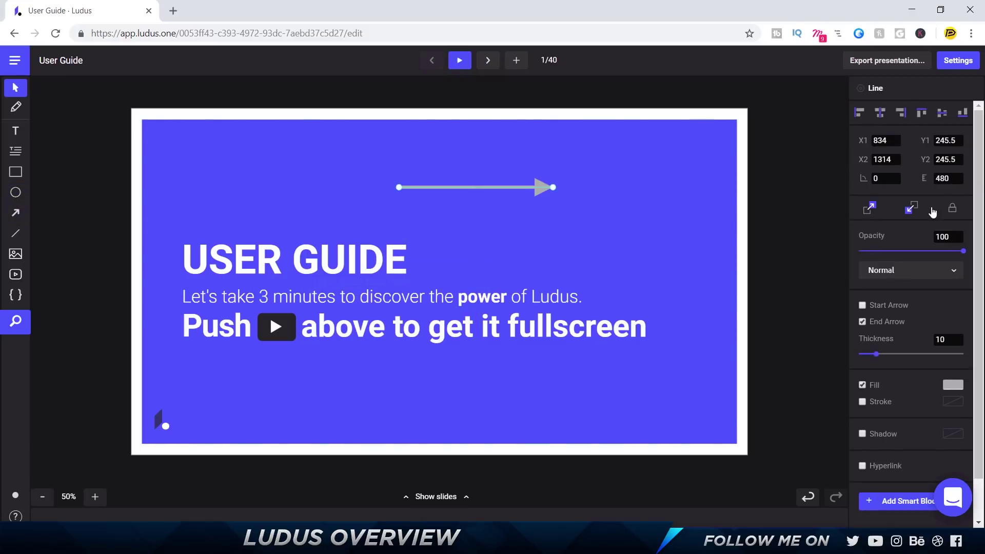
click(862, 306)
click(862, 306)
click(862, 322)
mouse_move(876, 354)
mouse_down()
mouse_move(933, 358)
mouse_move(858, 354)
mouse_up()
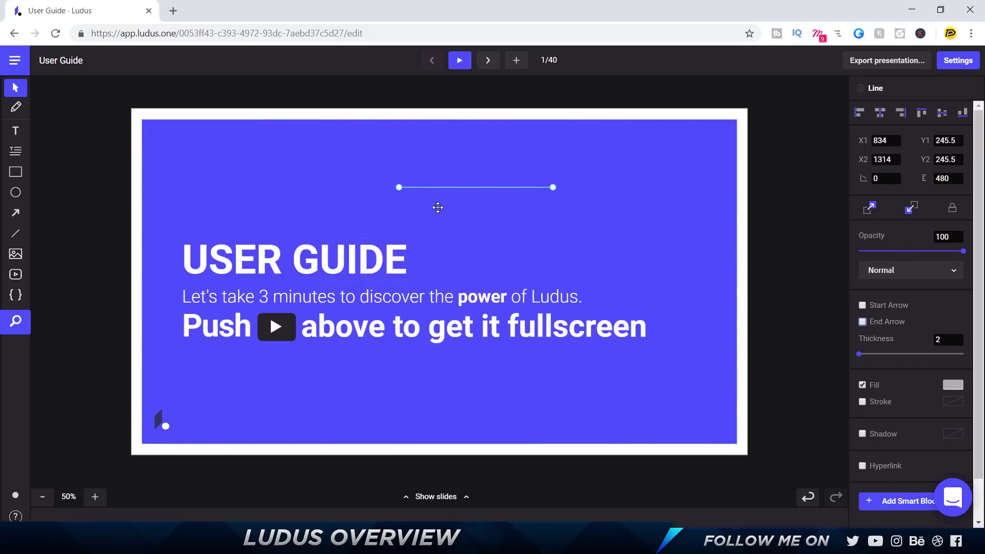
Remove the thin line above the text from the first slide, testing undo on the deletion.
click(439, 184)
key(Delete)
key(ctrl+z)
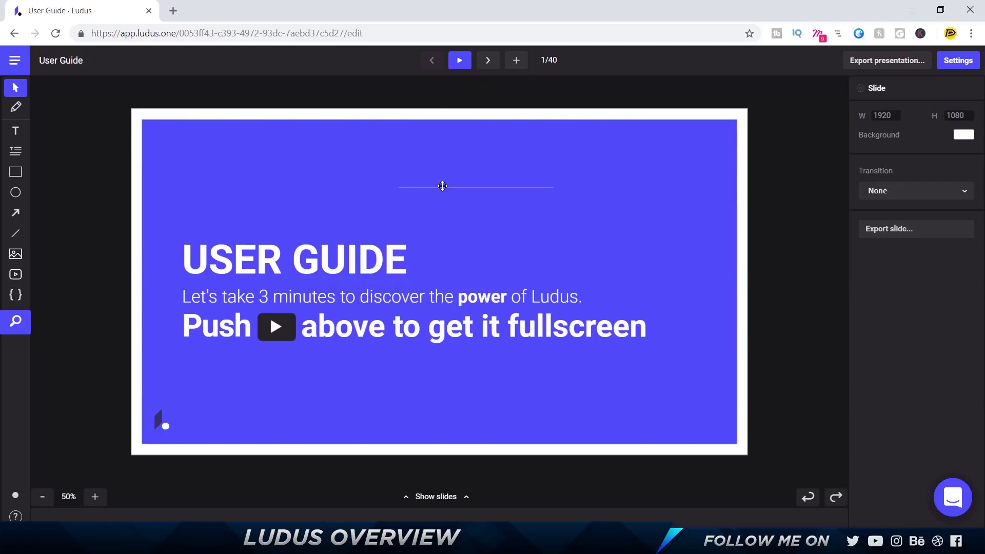
click(446, 188)
key(Delete)
key(ctrl+z)
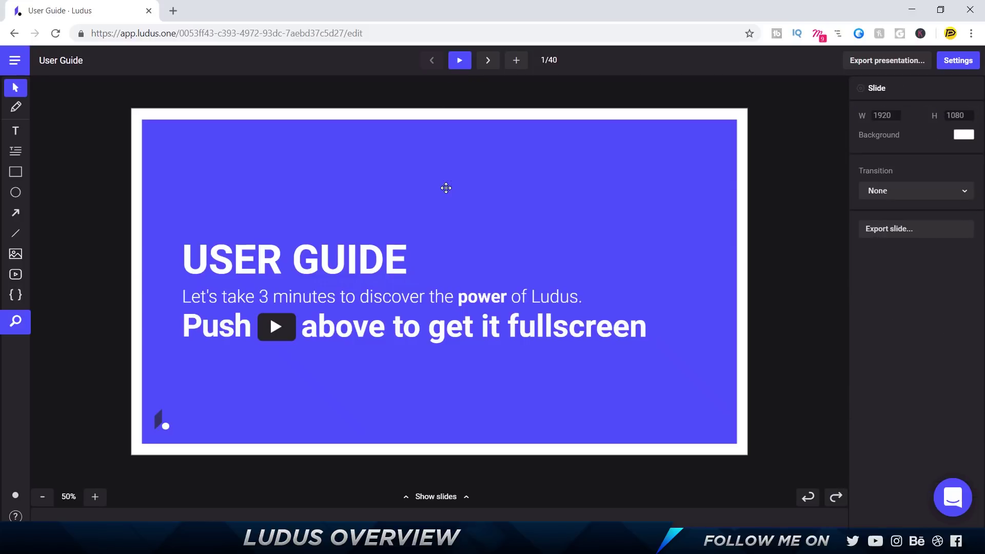
Insert the Amazing Superhero Spiderman wallpaper from Saved Pictures onto the first slide and set its blend mode to Screen.
click(14, 257)
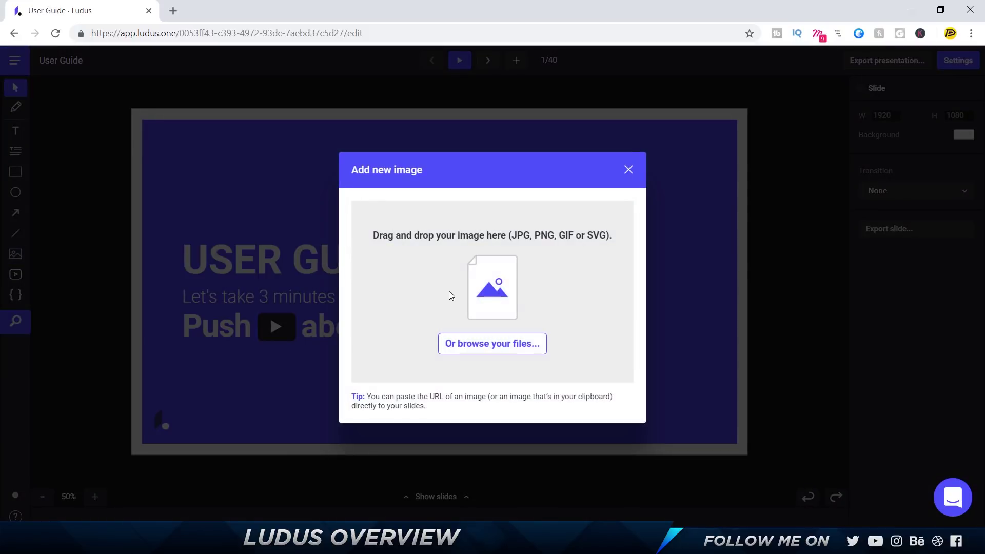
click(629, 169)
key(alt+Tab)
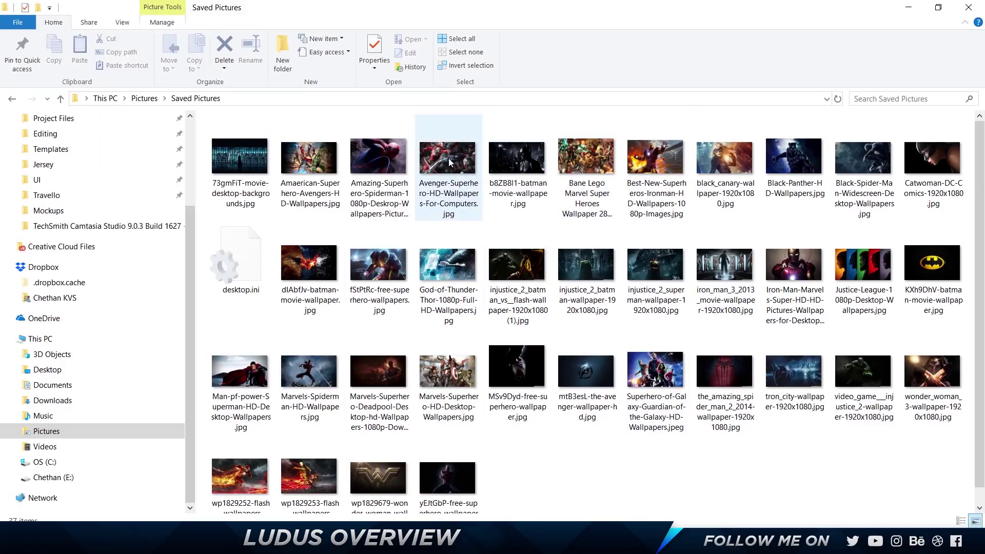
drag(397, 175, 439, 281)
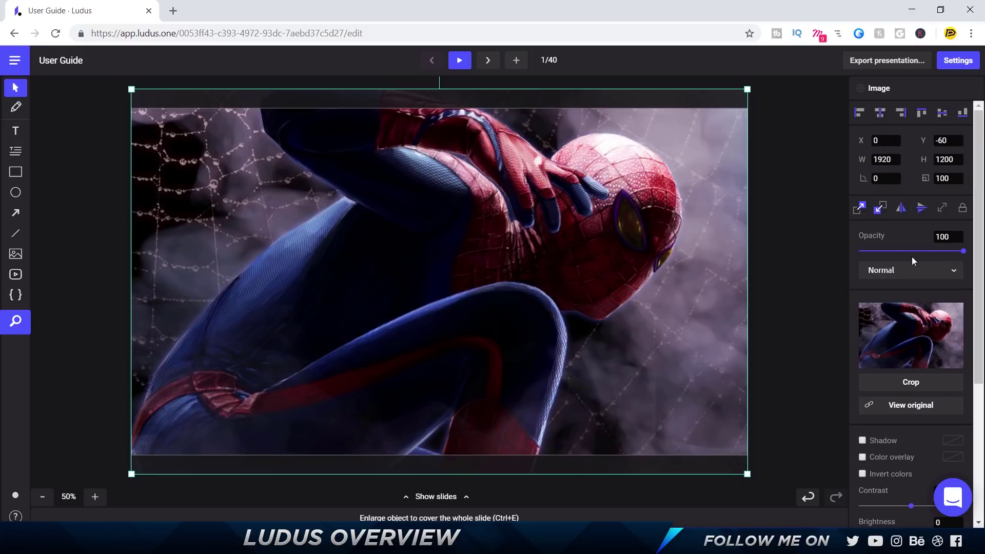
click(918, 272)
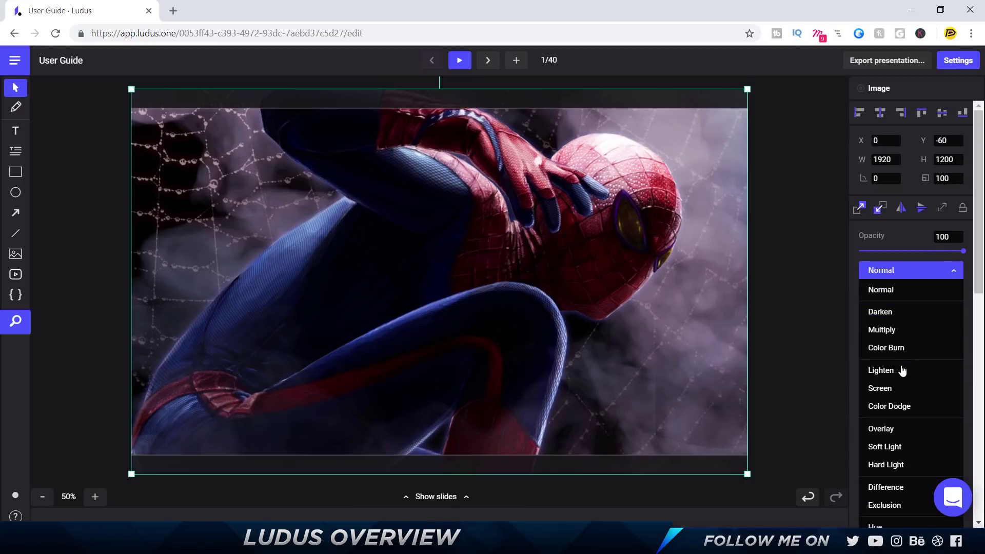
click(874, 388)
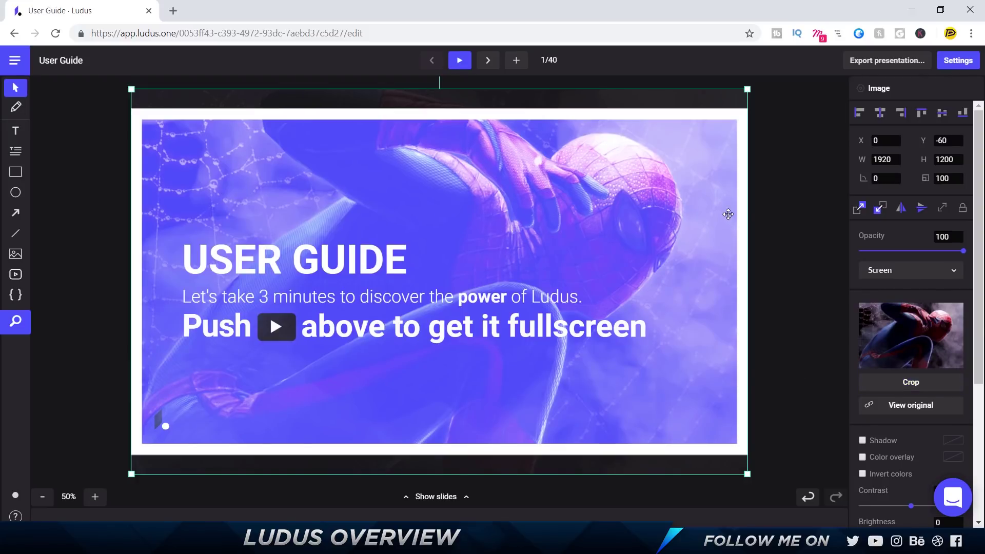
Crop the Spider-Man image to about 923 × 724 around the head and hand, and undo the crop.
click(905, 381)
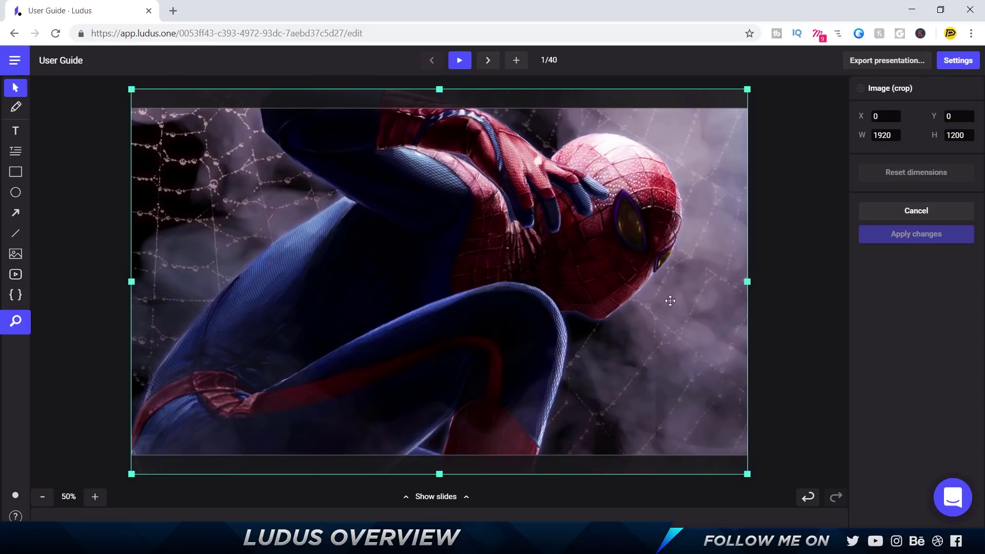
drag(747, 281, 692, 282)
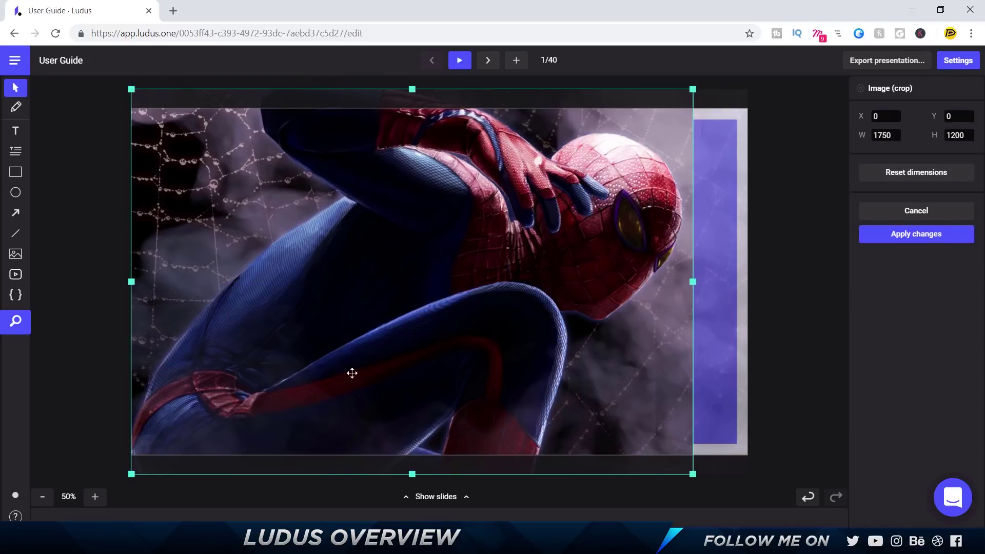
drag(131, 474, 399, 321)
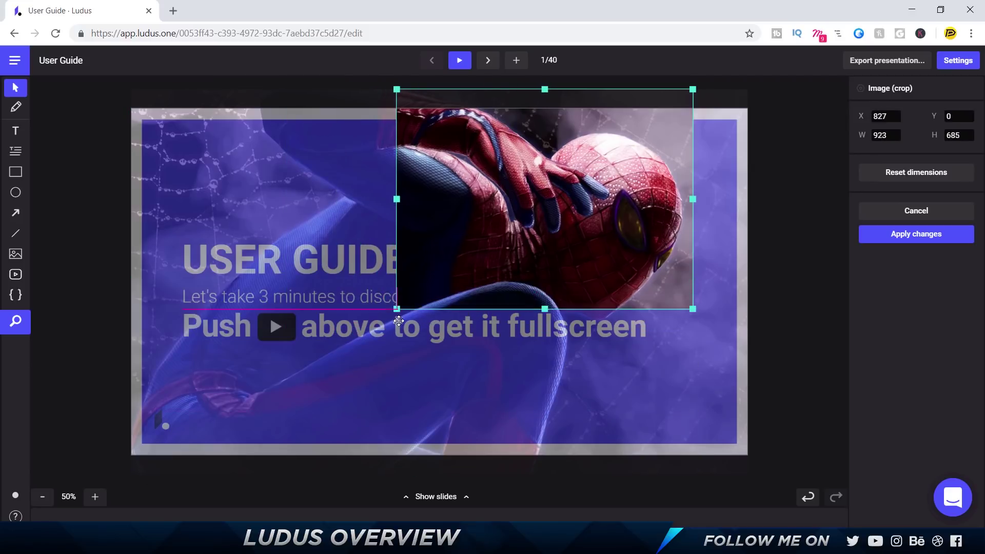
click(908, 235)
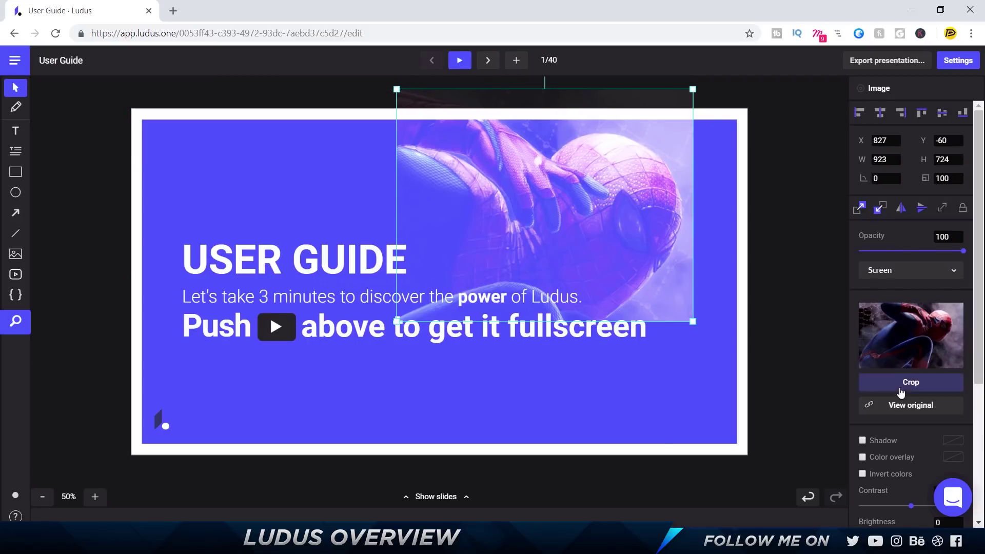
click(514, 359)
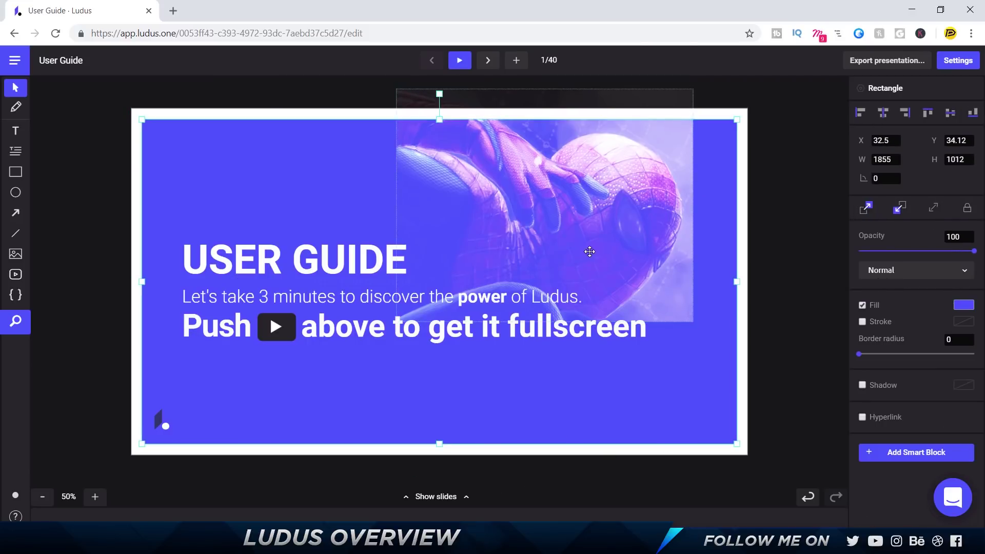
click(541, 214)
key(ctrl+z)
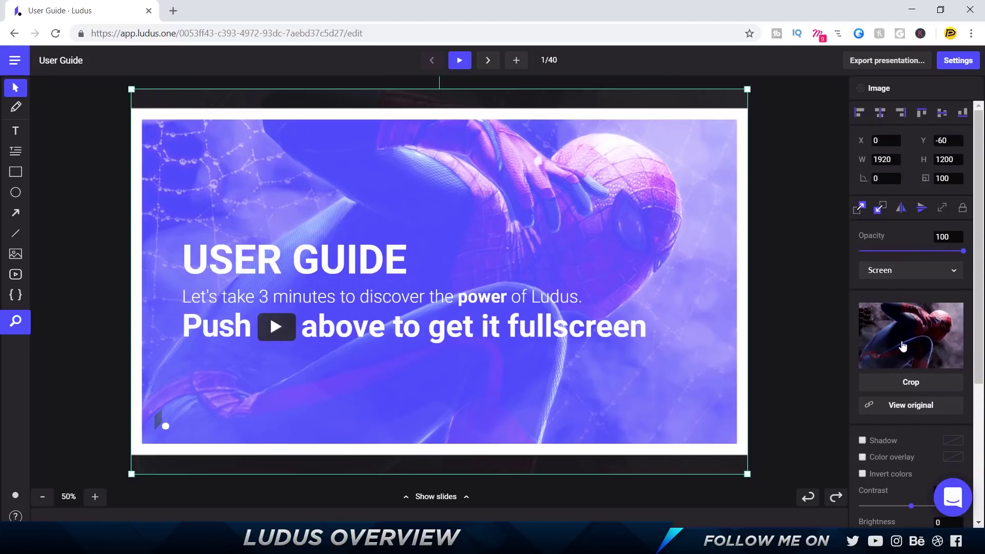
Adjust the Spider-Man image to contrast 8, brightness 48, saturation 73 and blur 26.
scroll(905, 328, down, 4)
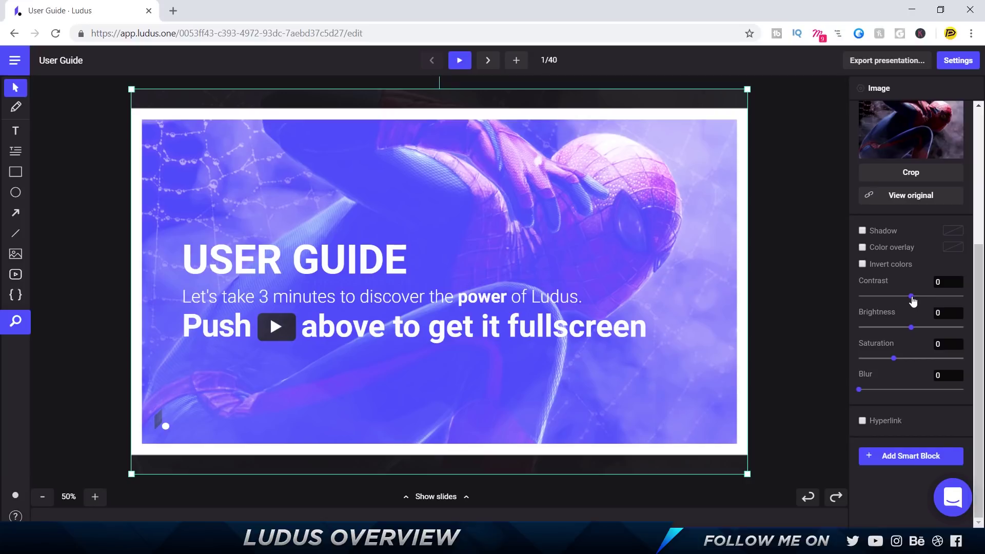
drag(942, 296, 942, 296)
drag(908, 326, 915, 296)
drag(894, 358, 919, 359)
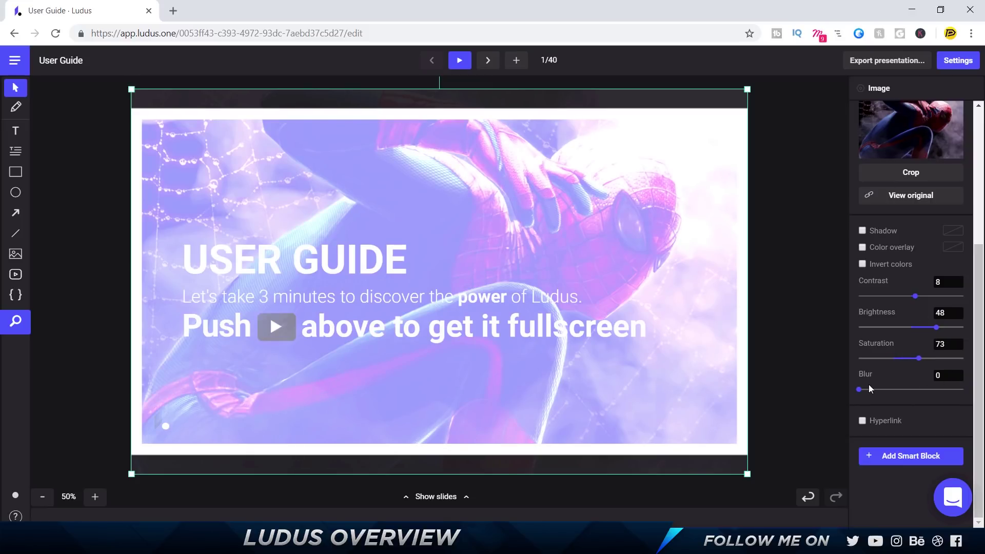
drag(858, 393, 913, 393)
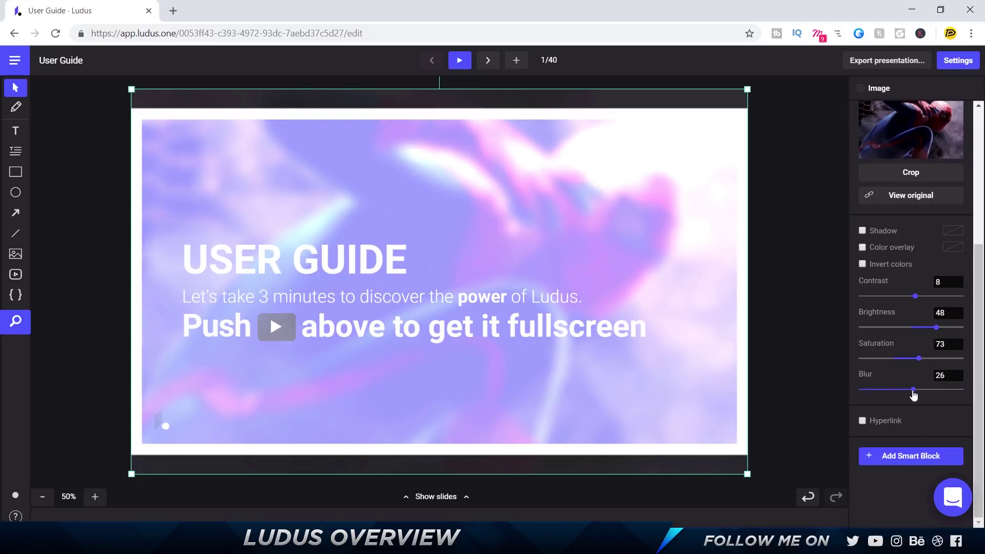
Reset the Spider-Man image's contrast, brightness and saturation to 0, and go to the second slide.
click(949, 283)
text(0)
key(Tab)
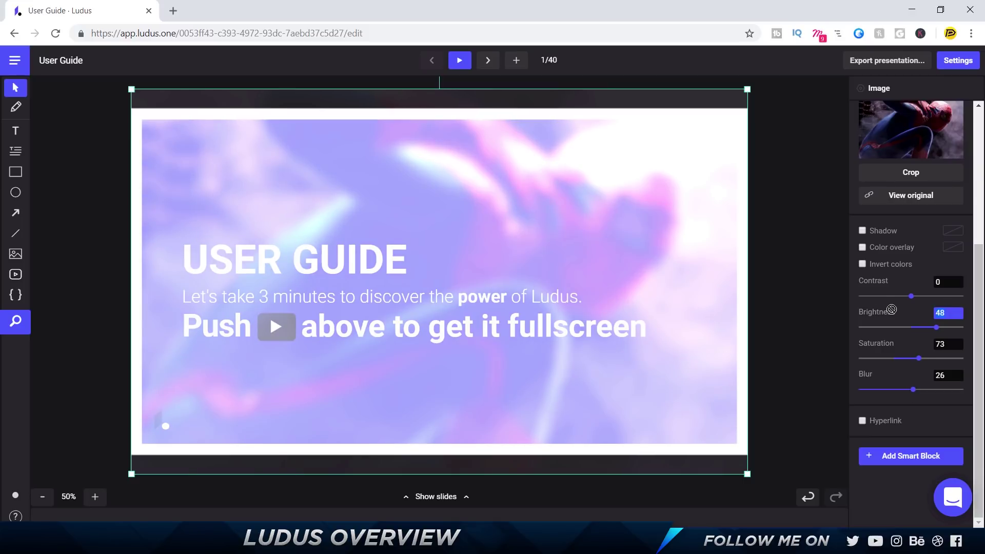
text(0)
key(Tab)
text(0)
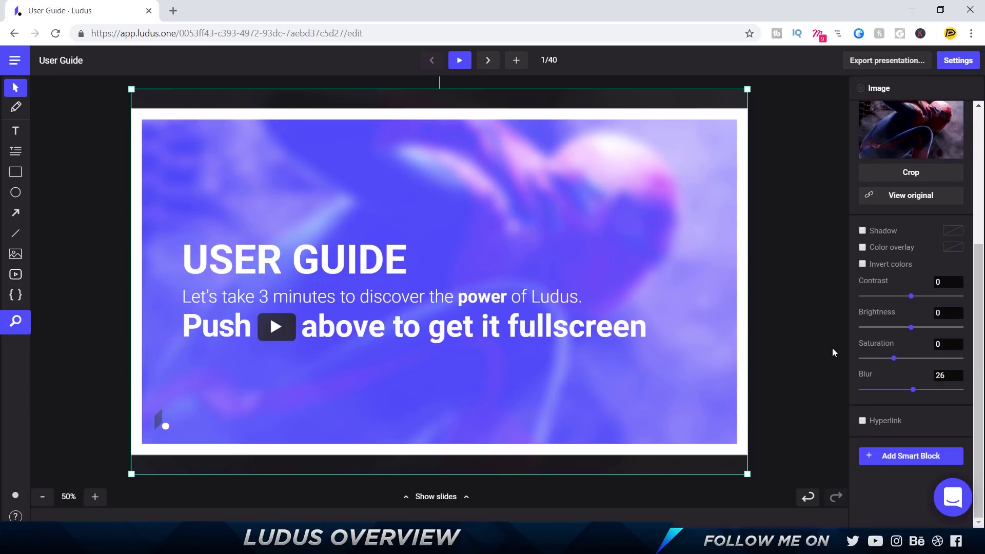
click(232, 193)
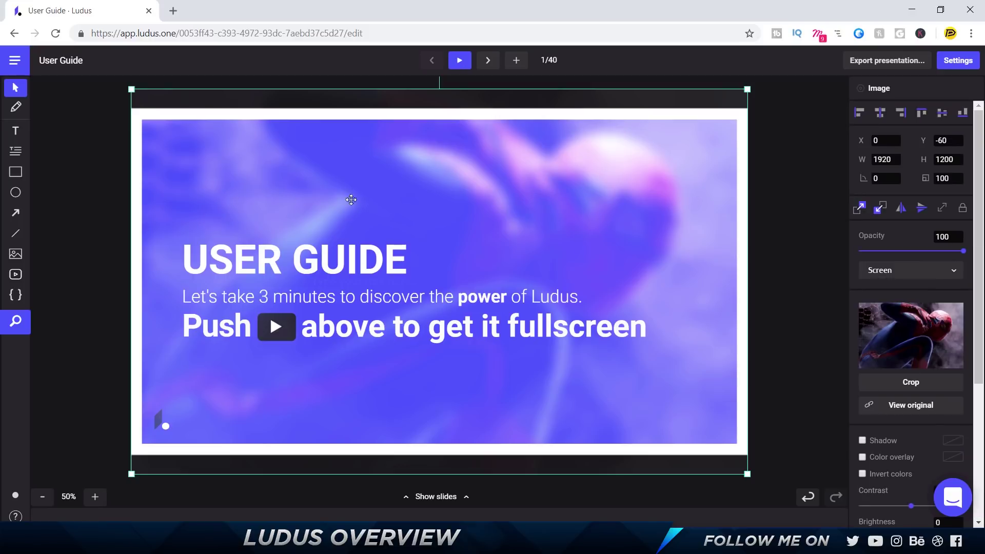
click(487, 60)
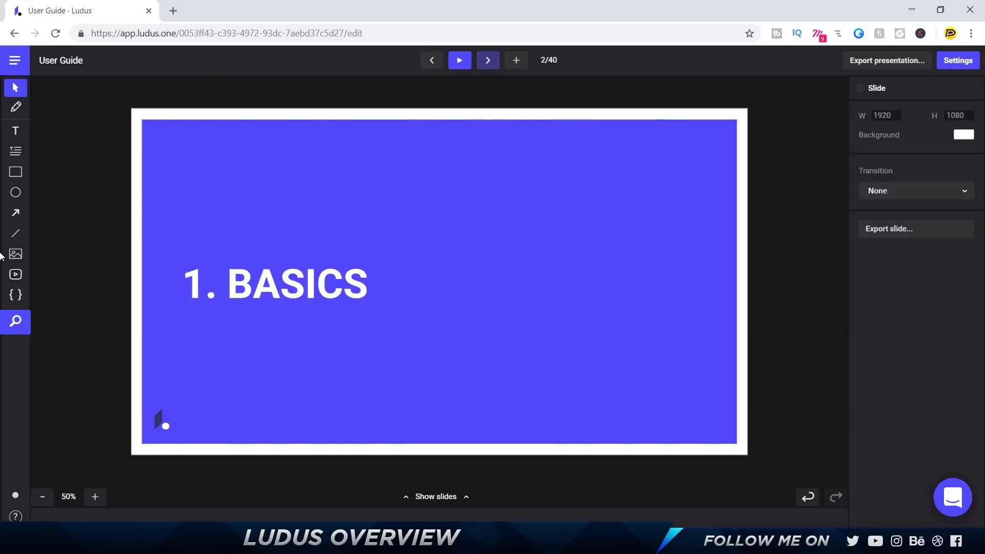
Insert the Final Render.mp4 video from the Adobe XD Save Progress folder onto the second slide and preview it in the presentation.
click(15, 277)
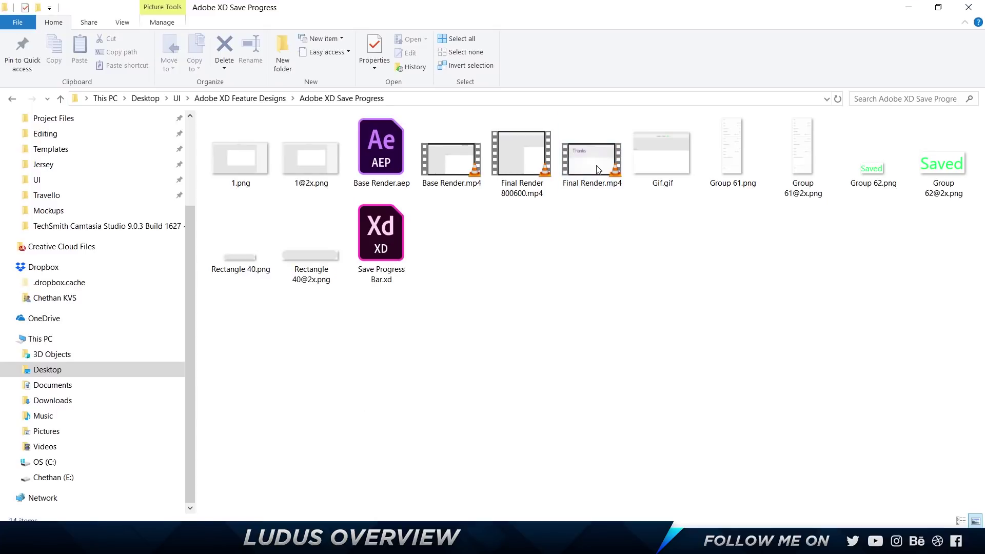
drag(593, 169, 433, 275)
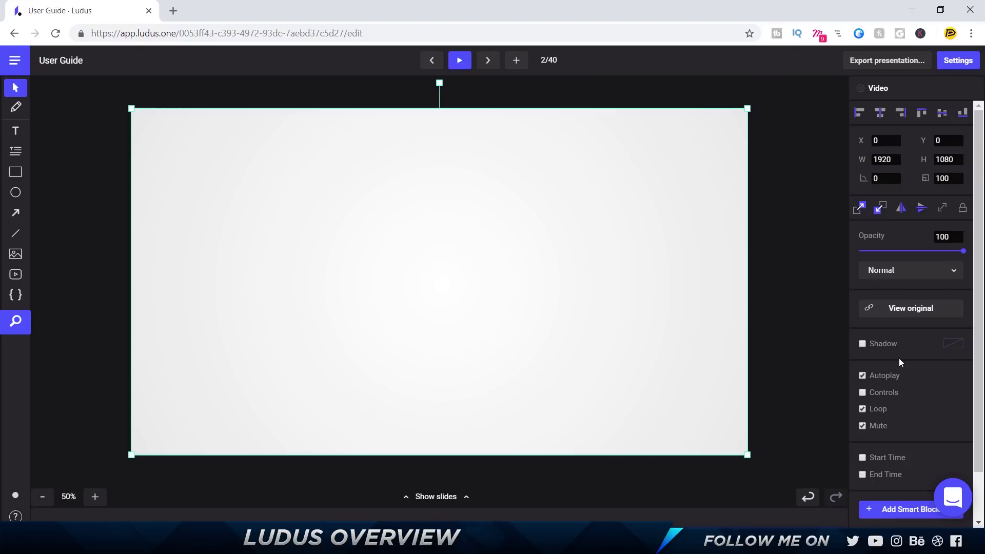
click(460, 61)
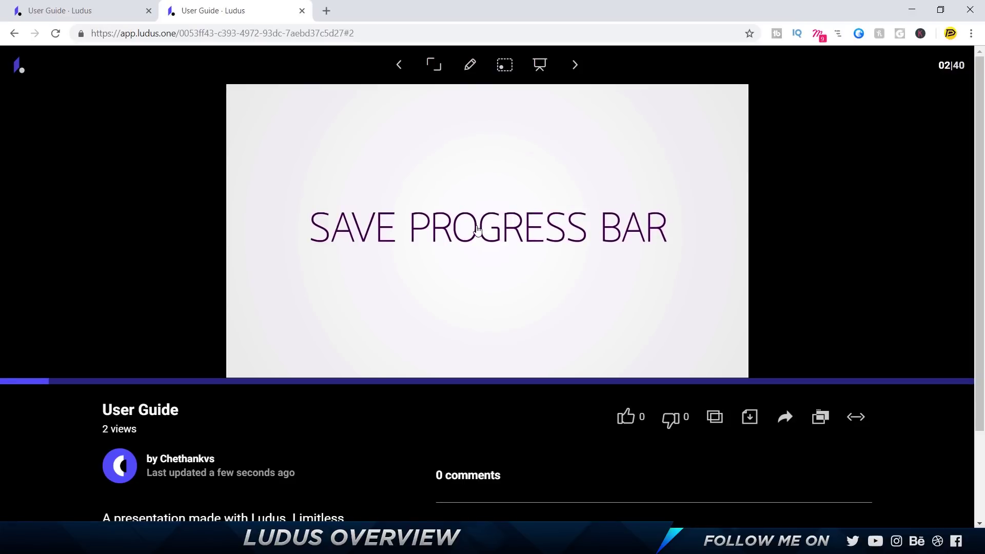
click(302, 11)
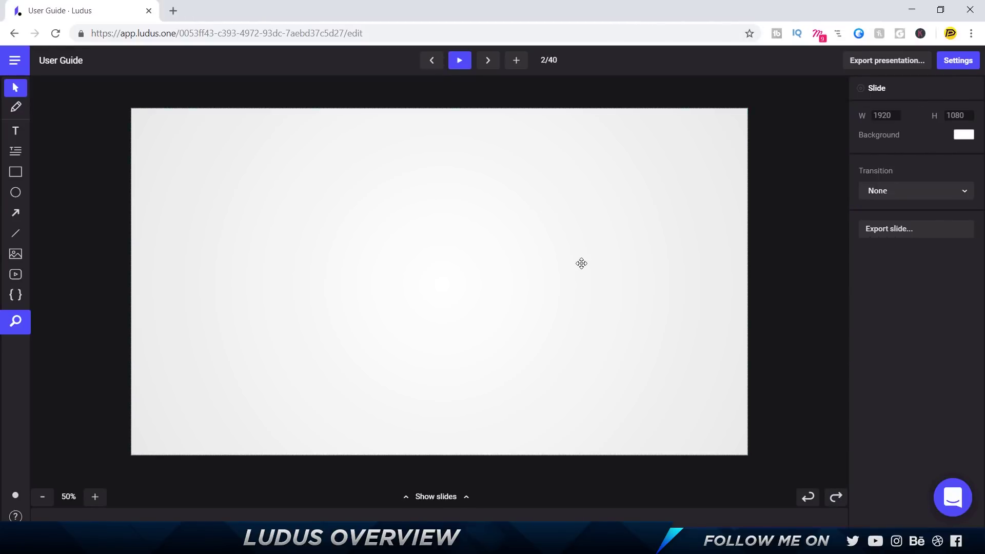
Turn on the playback controls of the slide's video and preview it in the presentation.
click(636, 264)
scroll(902, 256, down, 1)
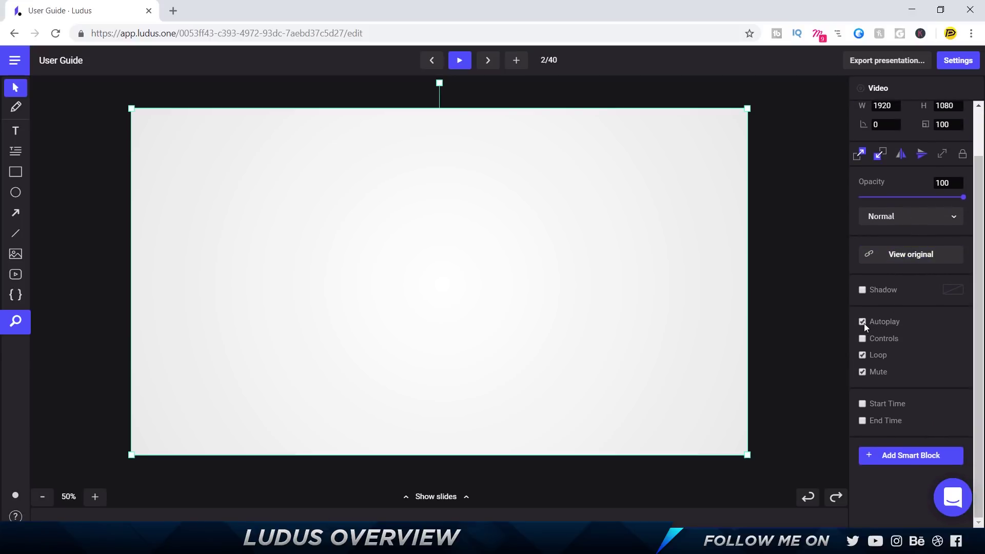
click(862, 339)
click(460, 60)
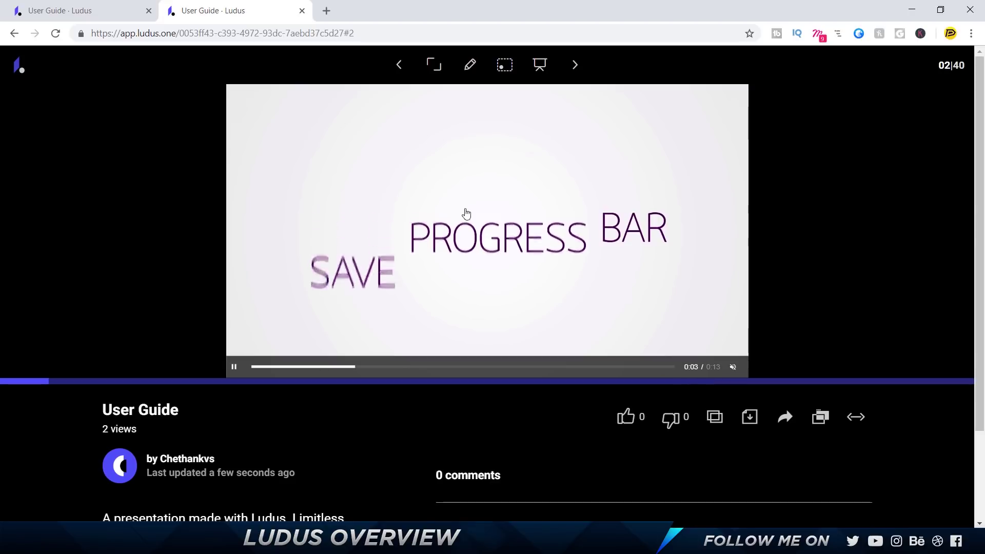
click(302, 10)
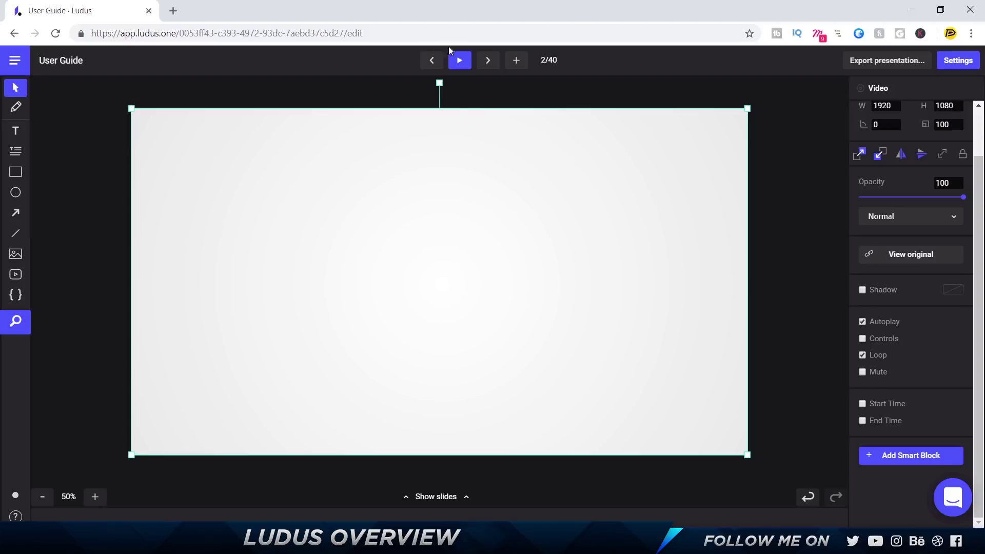
Preview the slide's video with sound, and delete the video from the slide.
click(458, 61)
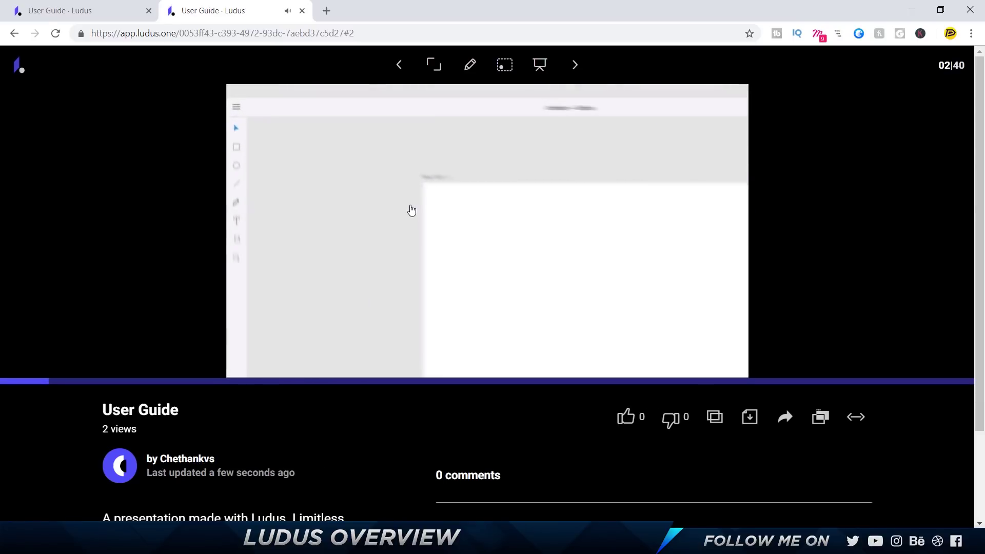
click(302, 10)
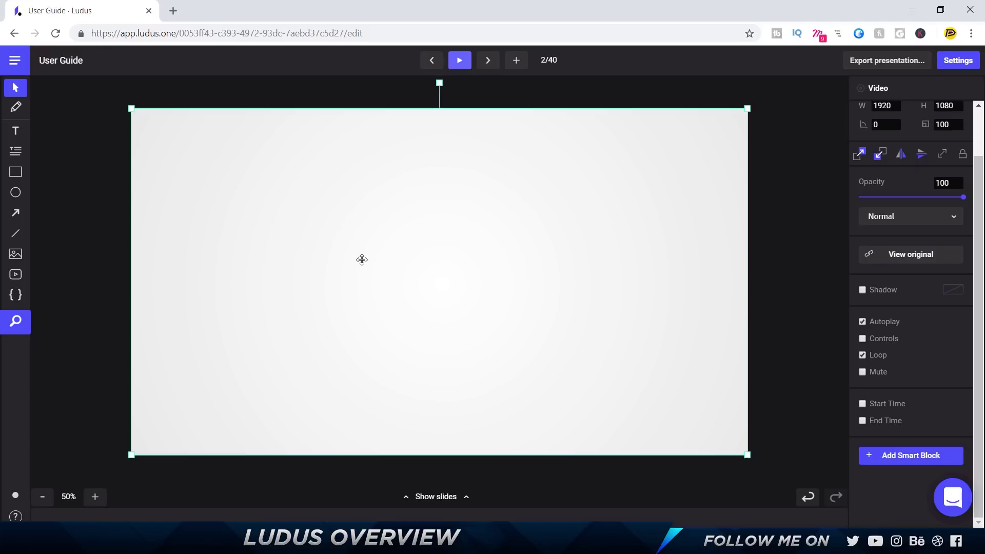
key(Delete)
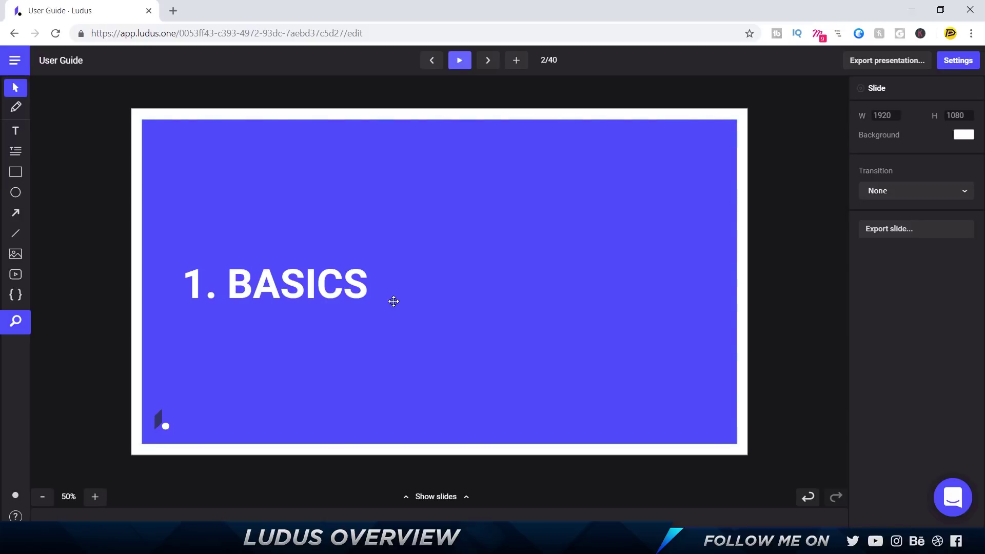
Enter wiggle(5,10) in a new code block, and set its theme to Dracula after trying Seti and Cobalt.
click(20, 296)
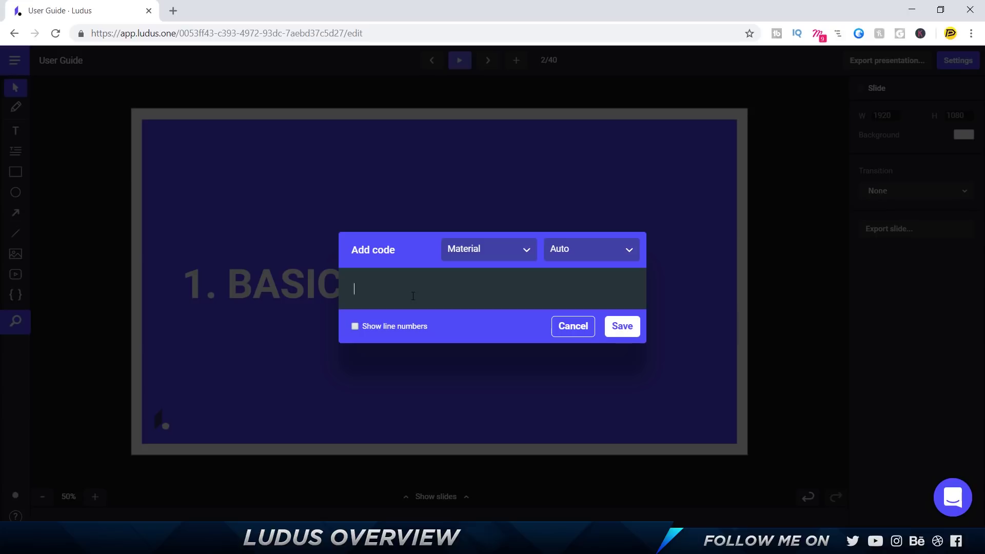
text(wiggle(5,10)
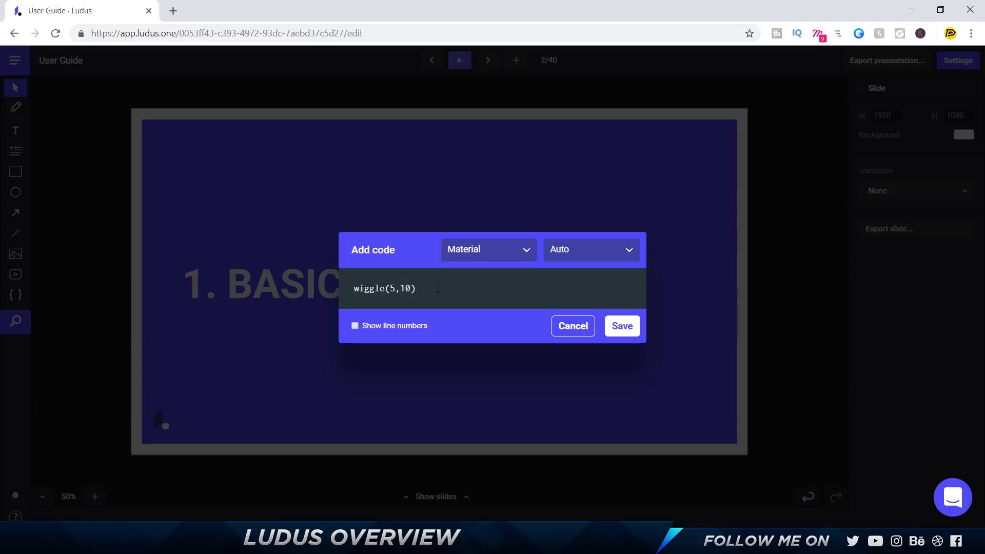
click(495, 258)
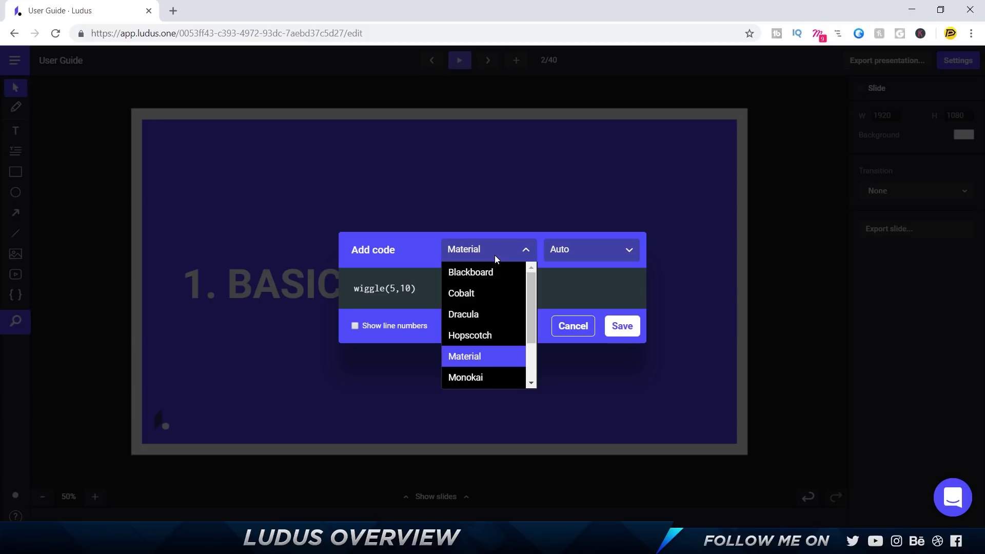
scroll(486, 336, down, 2)
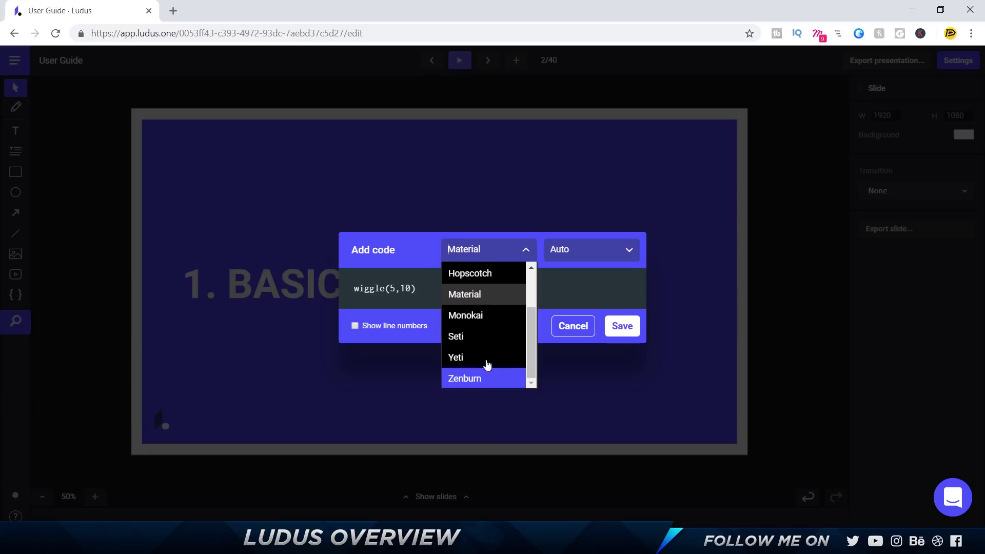
click(484, 334)
click(525, 249)
scroll(485, 291, up, 2)
click(482, 292)
click(489, 250)
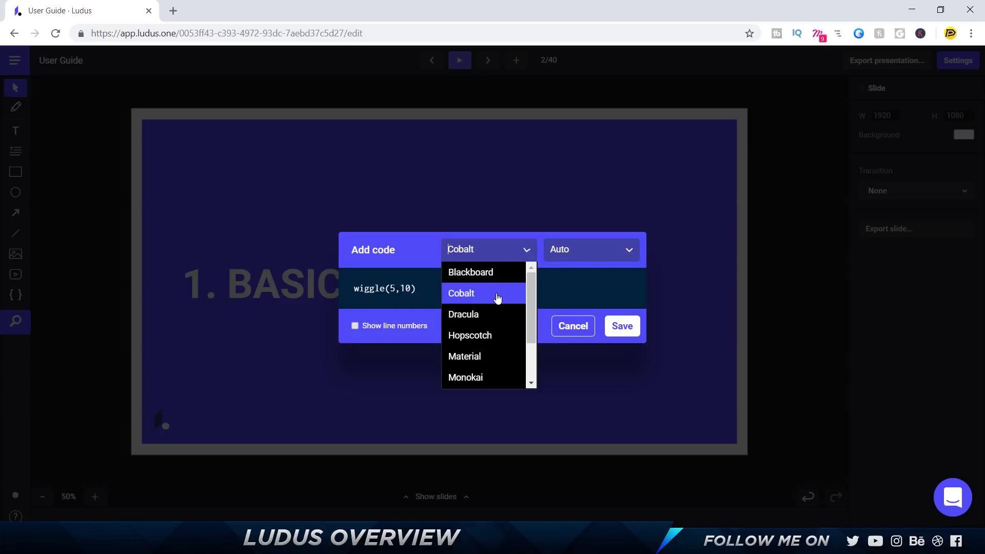
click(487, 314)
Try C++ as the code block's language, and set it to C#.
click(583, 253)
click(582, 312)
click(610, 258)
click(578, 354)
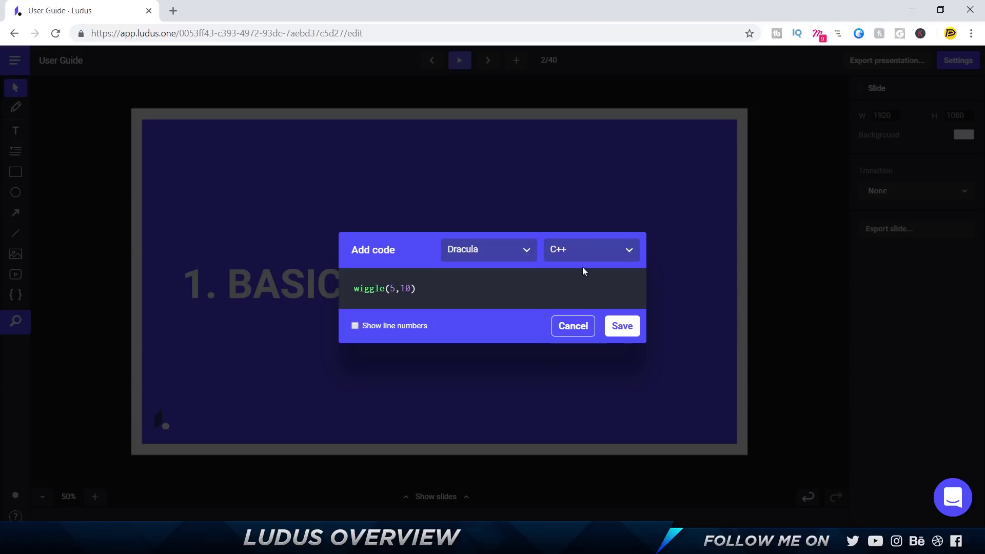
click(587, 249)
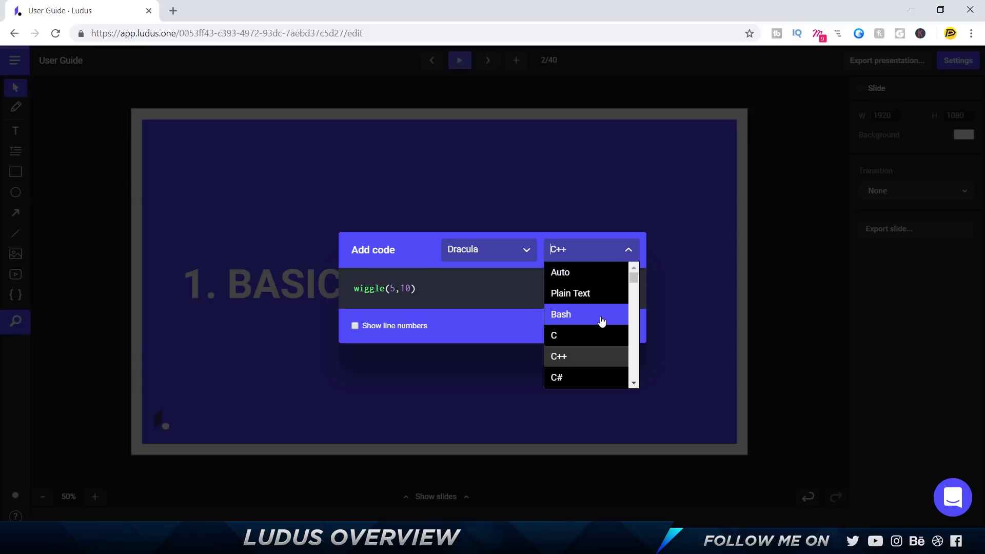
scroll(590, 348, down, 2)
scroll(584, 308, up, 2)
click(569, 374)
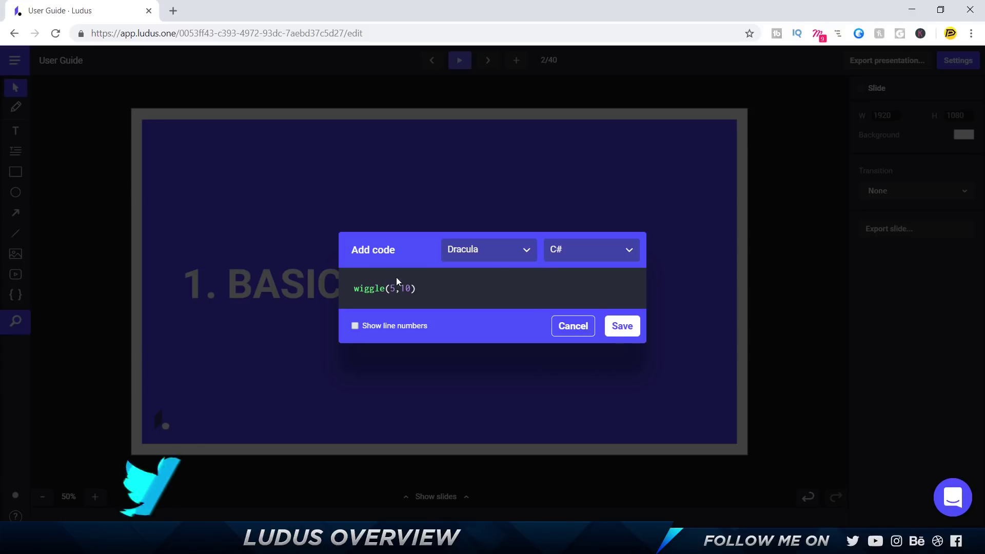
Place the code block above the 1. BASICS heading, and delete it from the slide.
click(622, 327)
drag(260, 184, 198, 141)
click(446, 235)
click(272, 187)
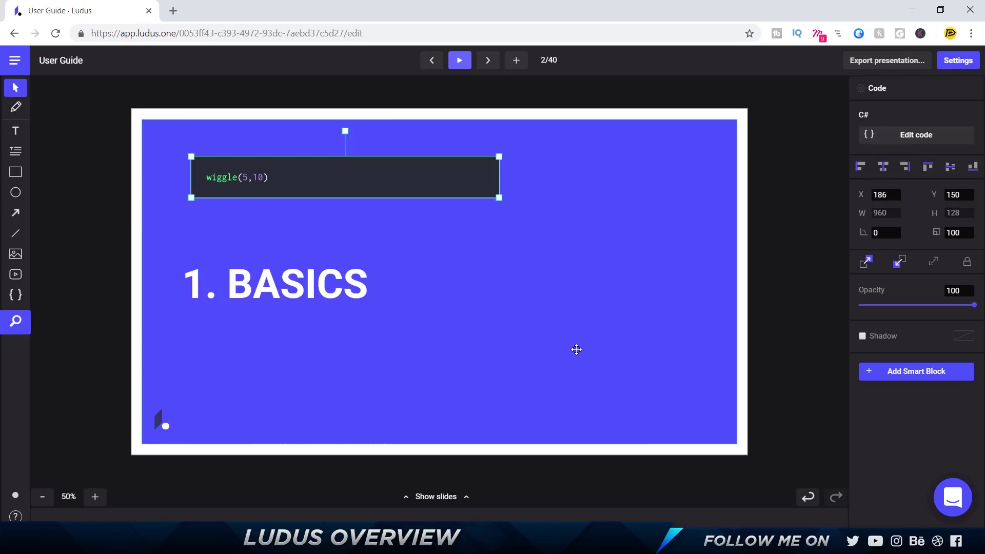
key(Delete)
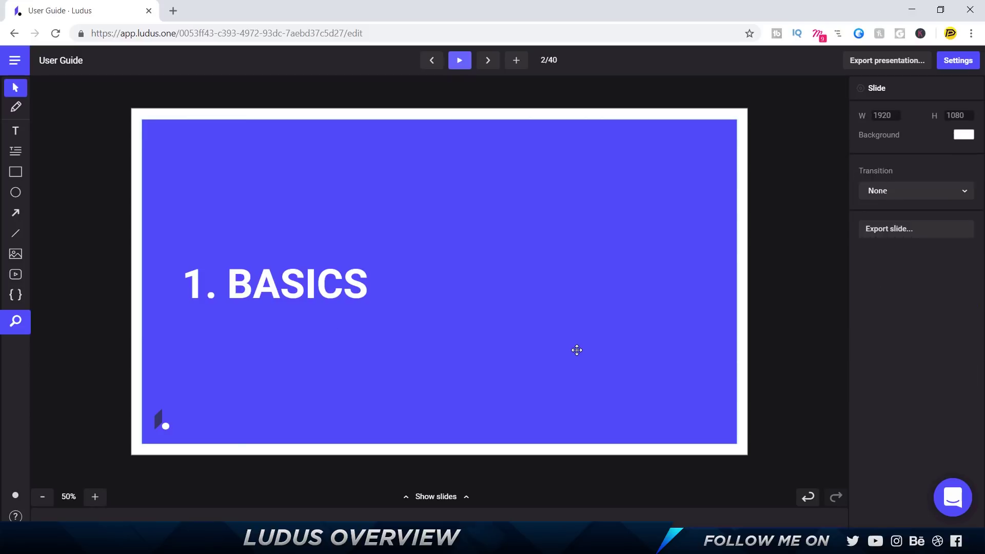
Browse the content search's text, shape and image blocks, and start adding an Instagram block.
click(21, 319)
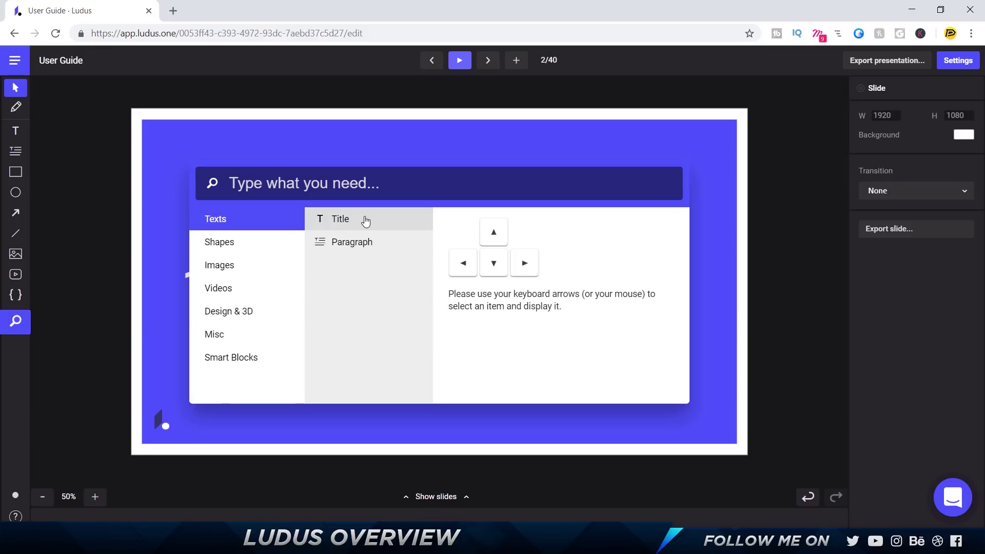
click(266, 247)
click(265, 268)
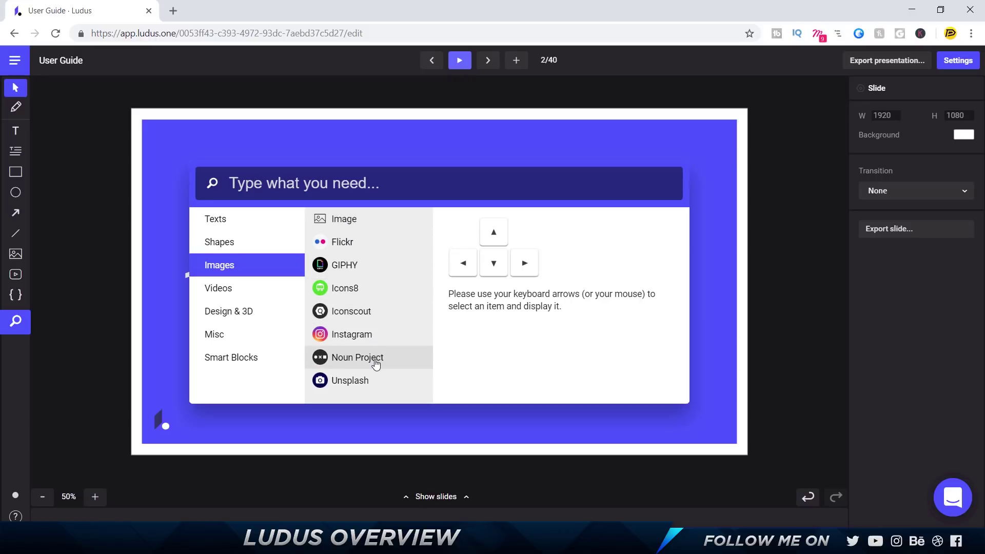
click(379, 336)
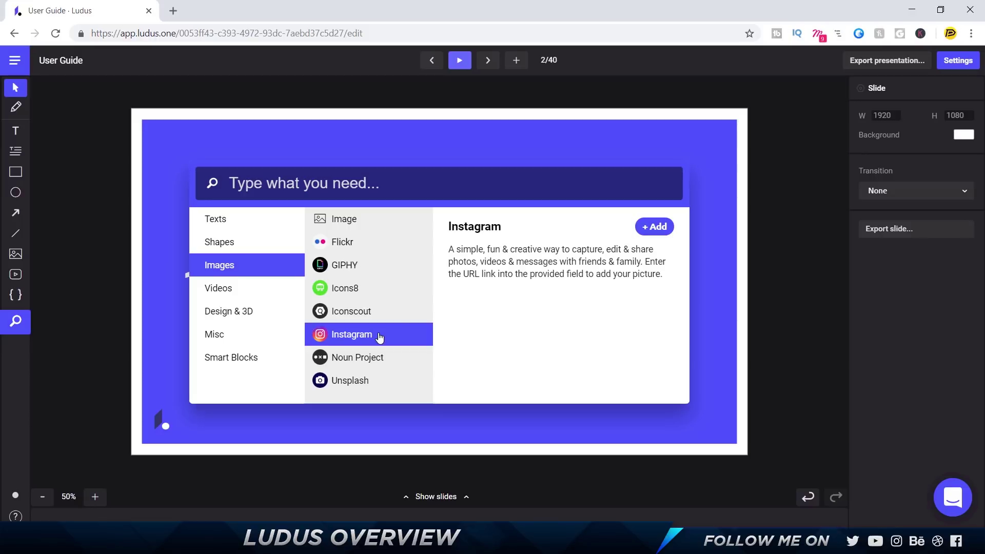
click(655, 226)
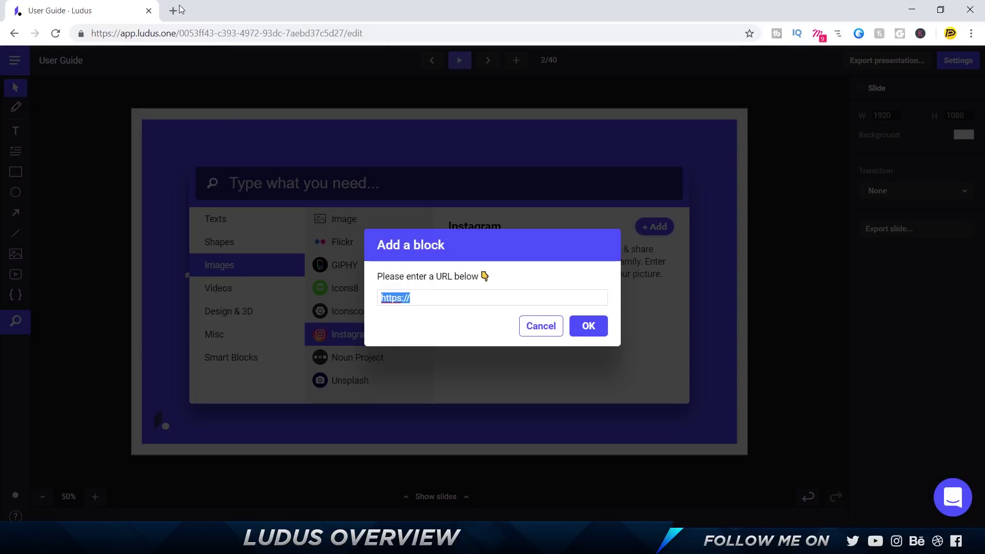
Open the design_pilot Instagram profile in a new browser tab and copy the link of its Dangerous Zippers jersey post.
click(177, 10)
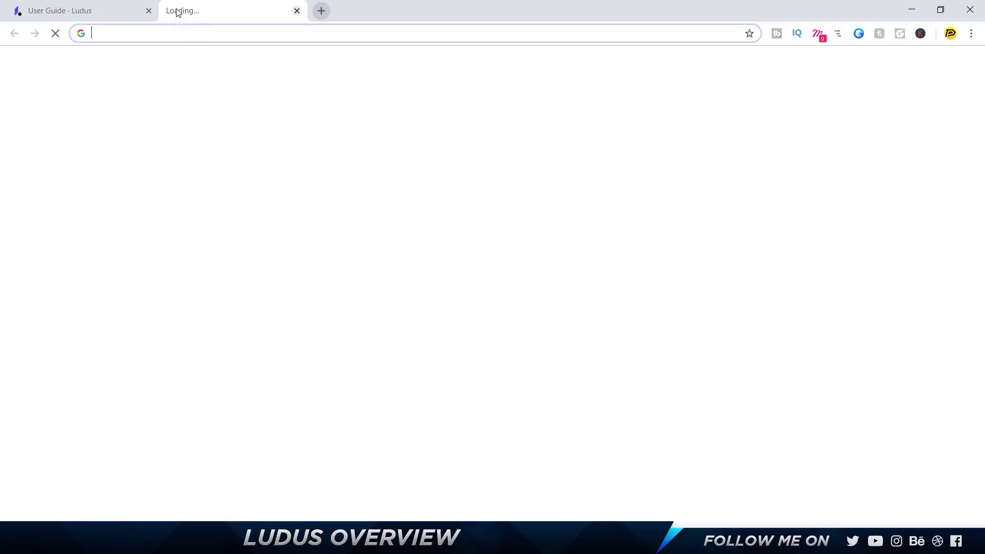
text(niin)
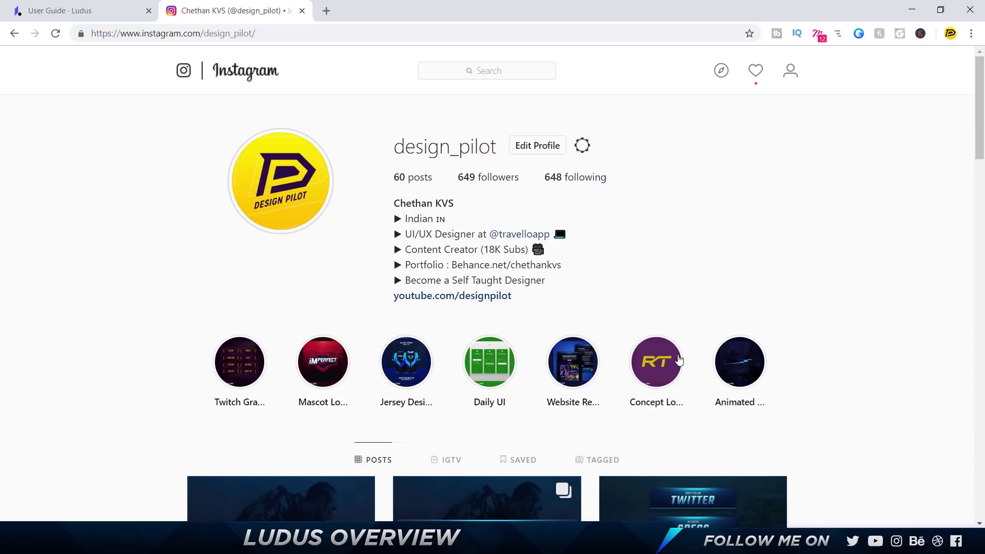
scroll(698, 364, down, 15)
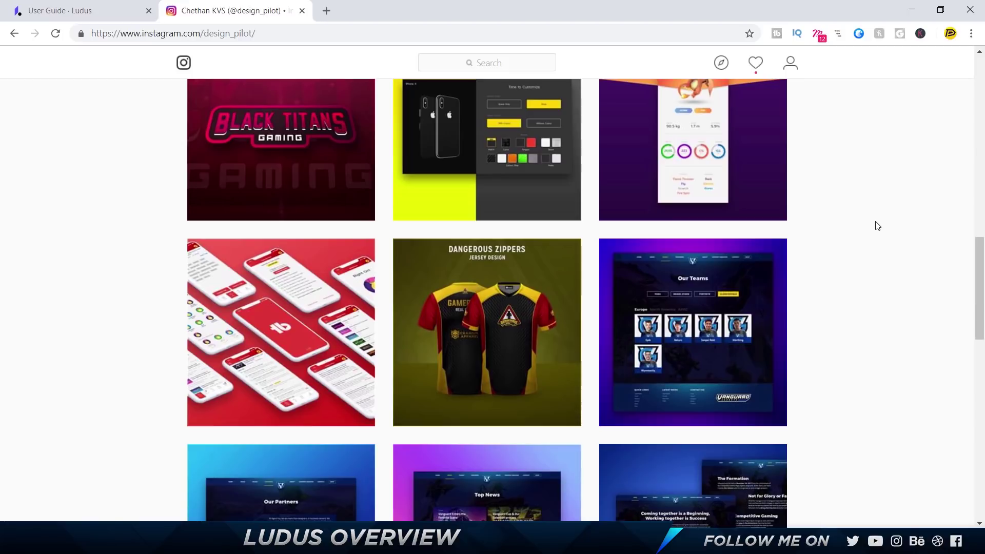
scroll(877, 225, down, 2)
click(477, 191)
click(349, 34)
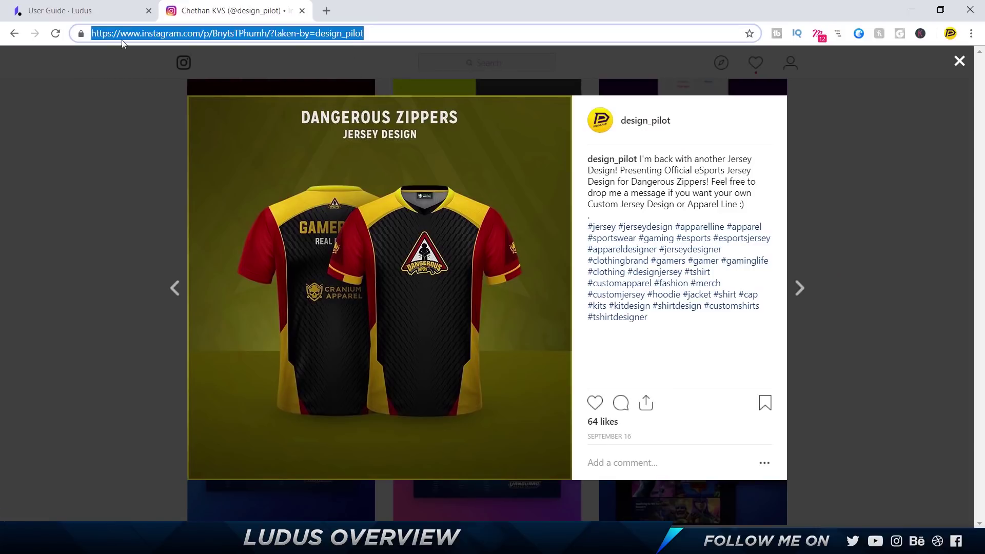
key(ctrl+c)
Embed the copied Instagram post in the blue area's upper-right corner at about X 1248, Y 34, and delete its image from the slide.
click(77, 11)
key(ctrl+v)
click(585, 324)
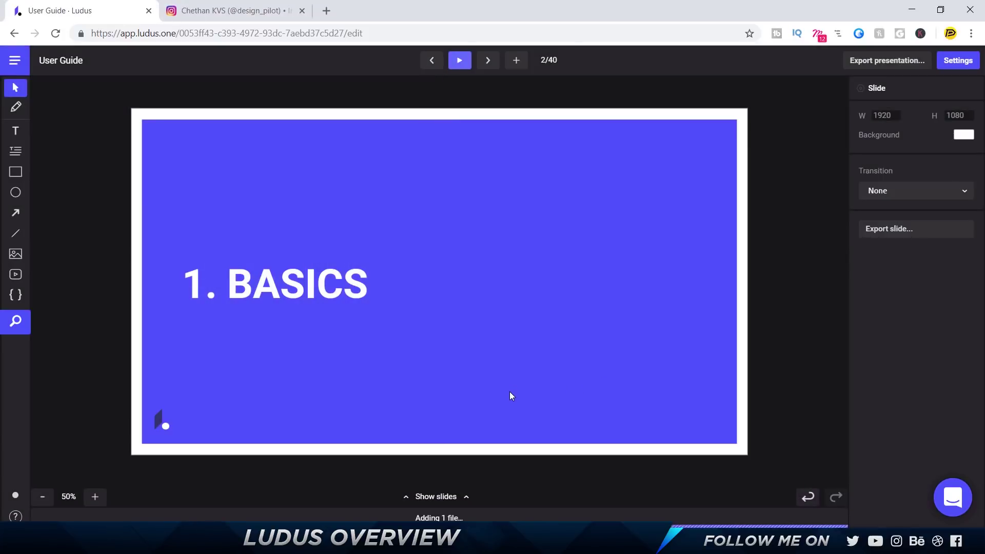
drag(485, 306, 681, 248)
click(459, 277)
click(662, 248)
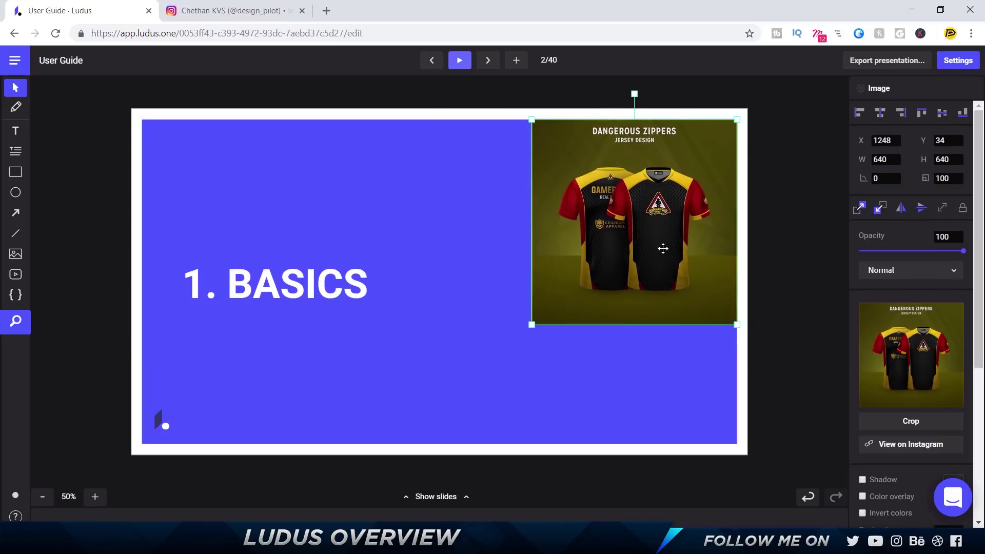
key(Delete)
Search Unsplash for tech through the content search and add the light-streaks photo to the slide.
key(slash)
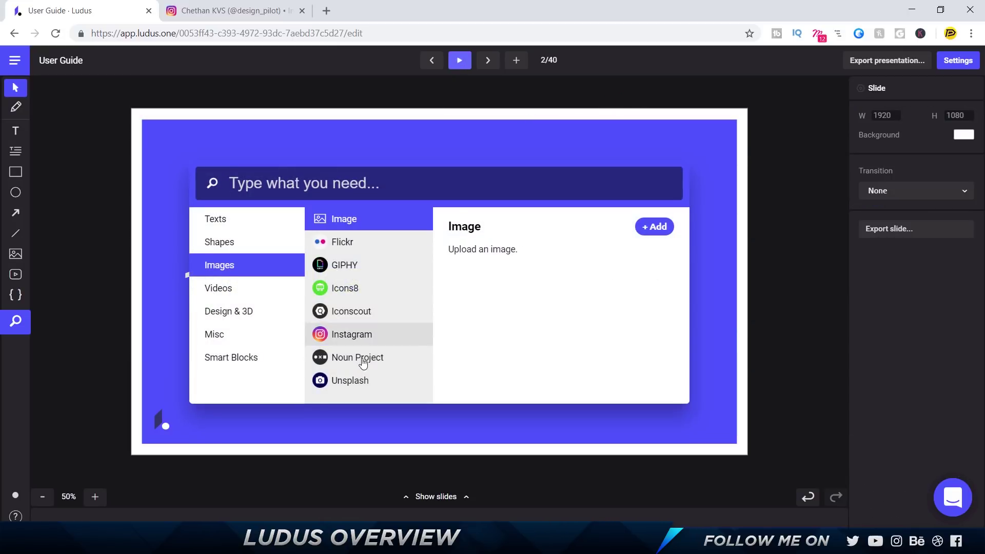
click(356, 388)
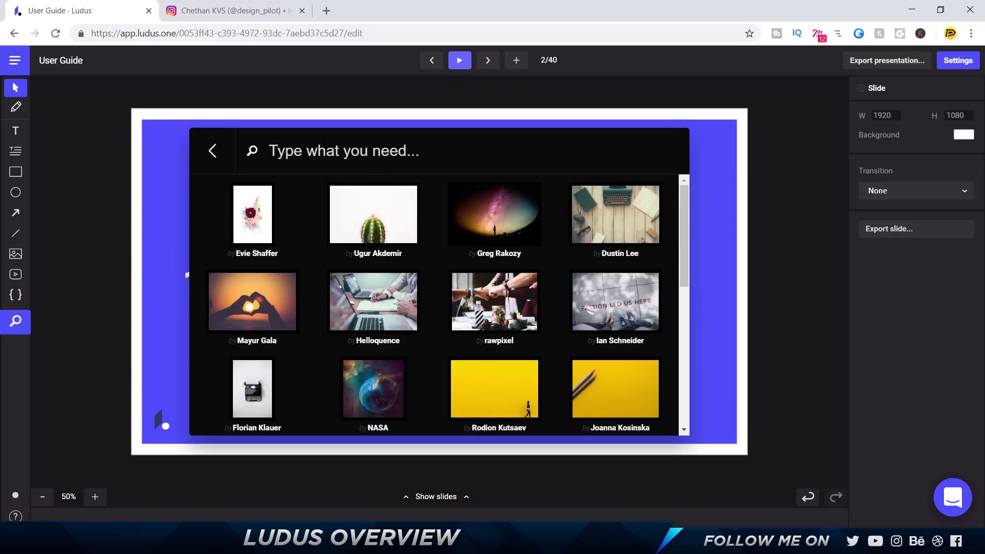
text(tech)
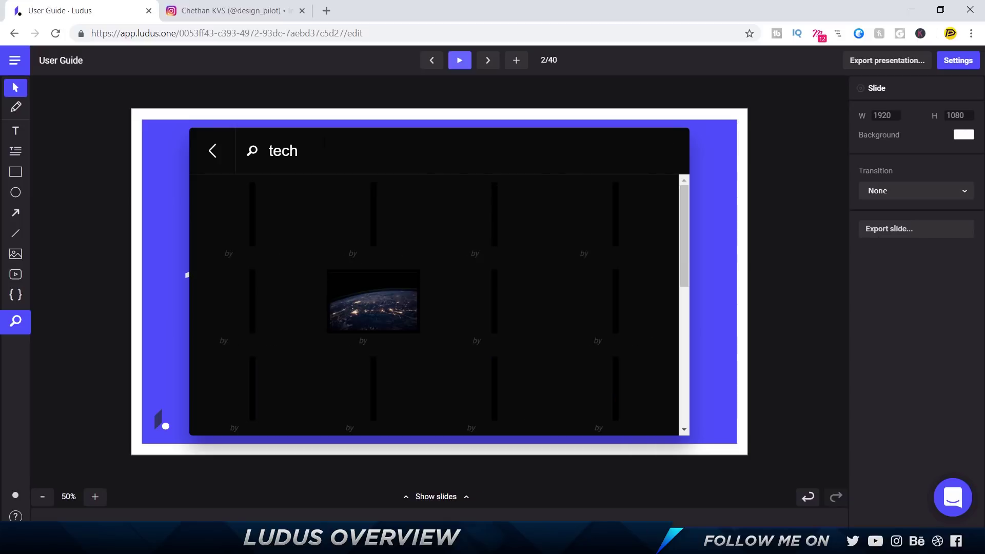
click(633, 216)
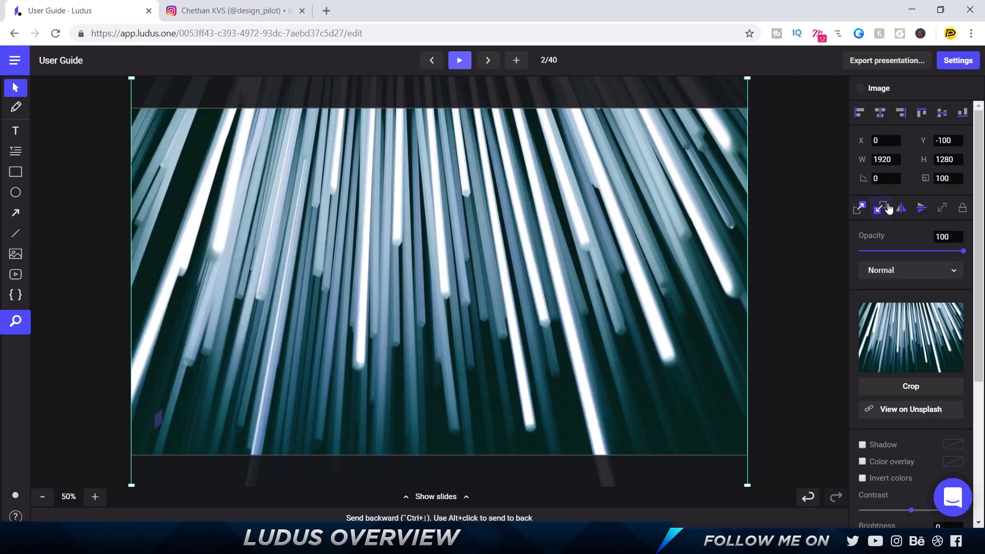
Try the Screen and Overlay blend modes on the light-streaks photo, and delete it from the slide.
click(941, 279)
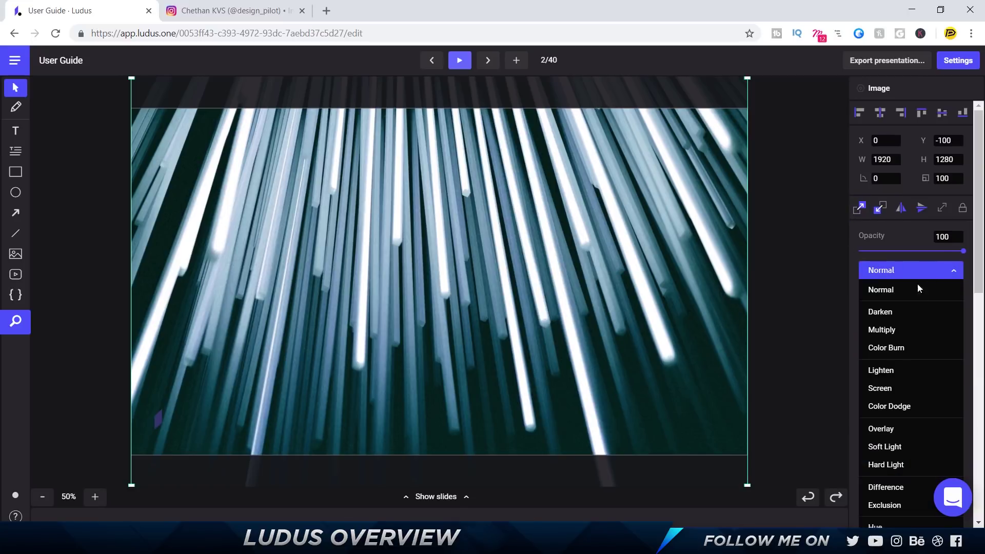
click(897, 385)
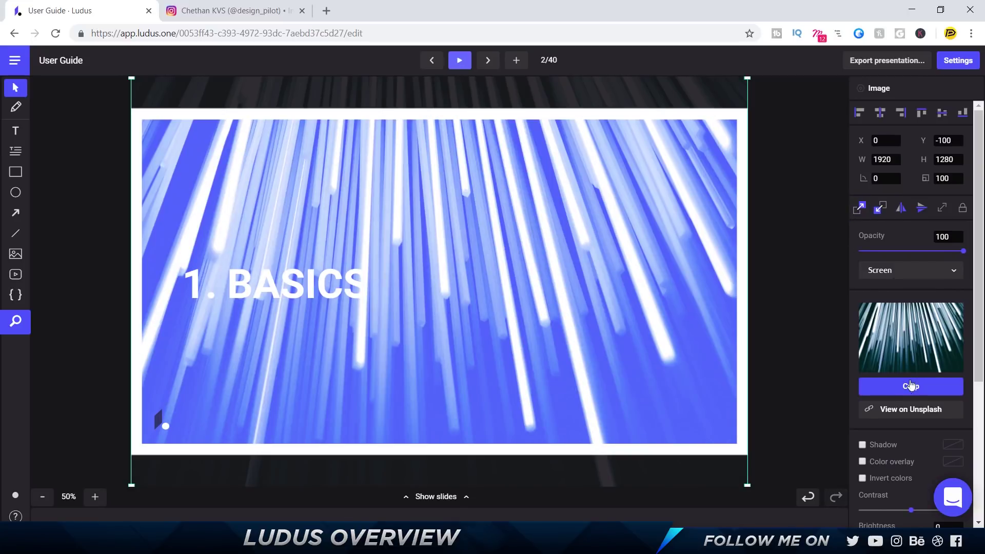
click(909, 274)
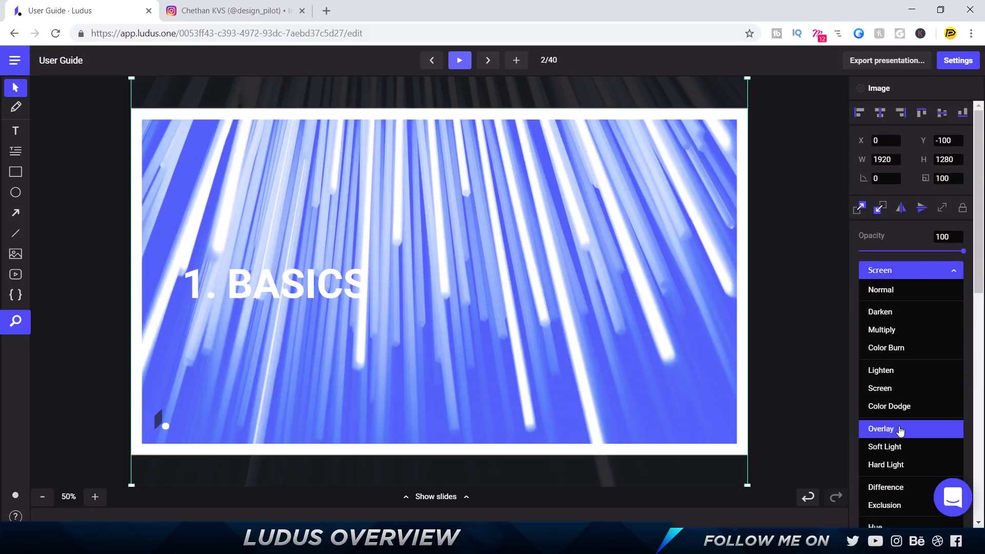
click(898, 430)
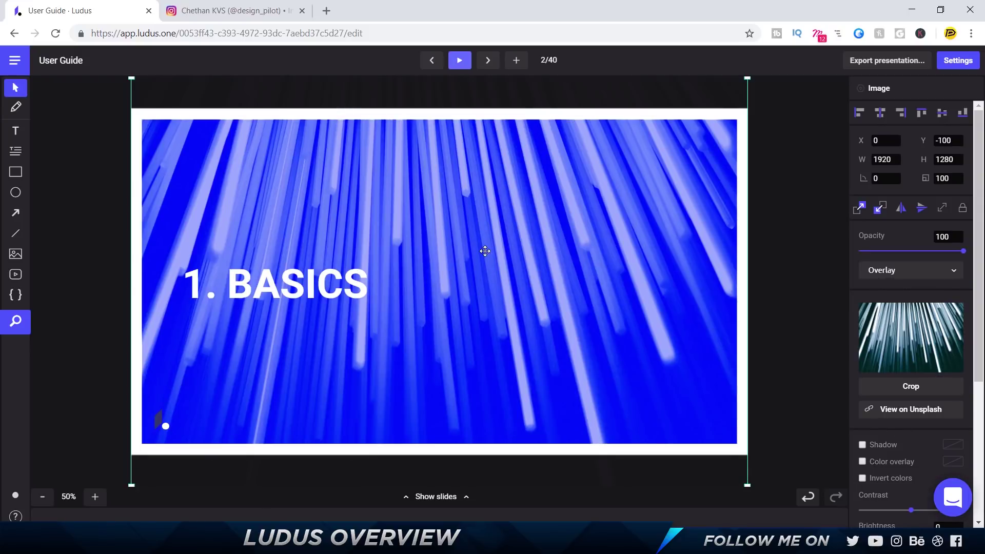
key(Delete)
Start adding a YouTube block from the content search's video category, up to its URL entry.
key(slash)
click(211, 150)
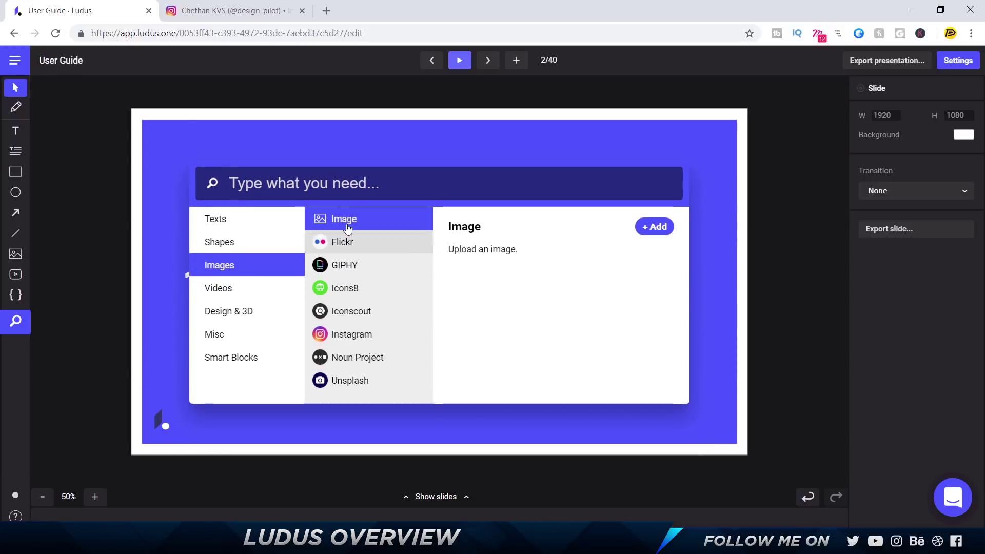
click(243, 288)
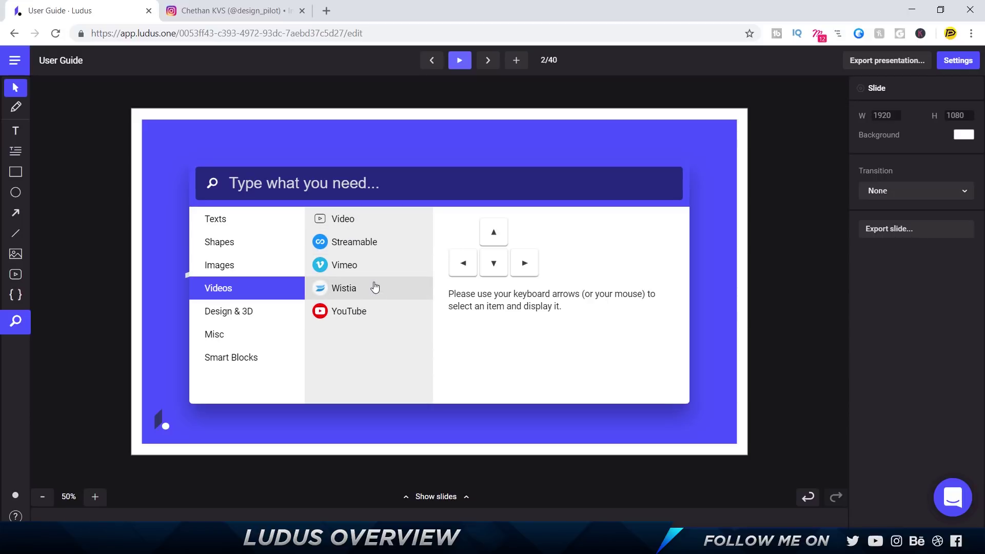
click(373, 314)
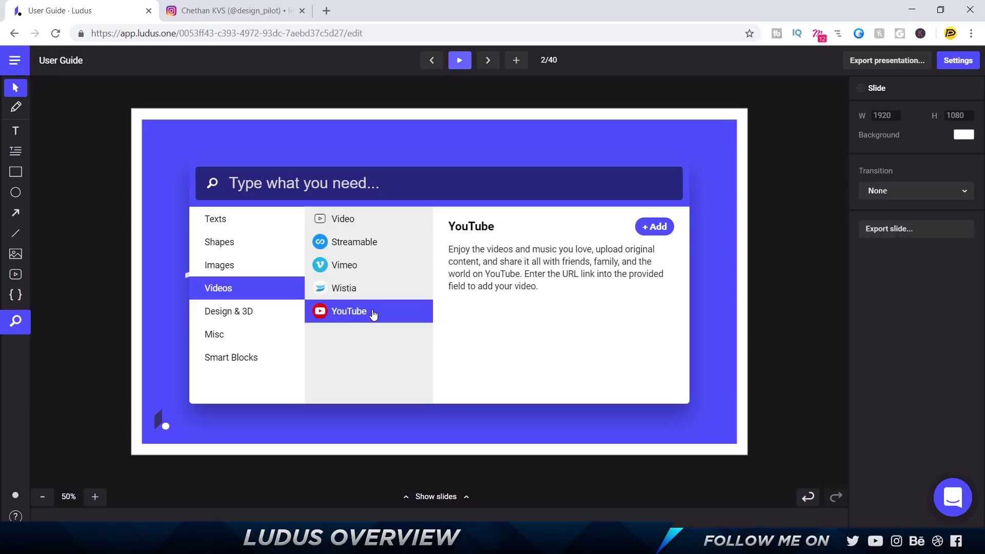
click(654, 227)
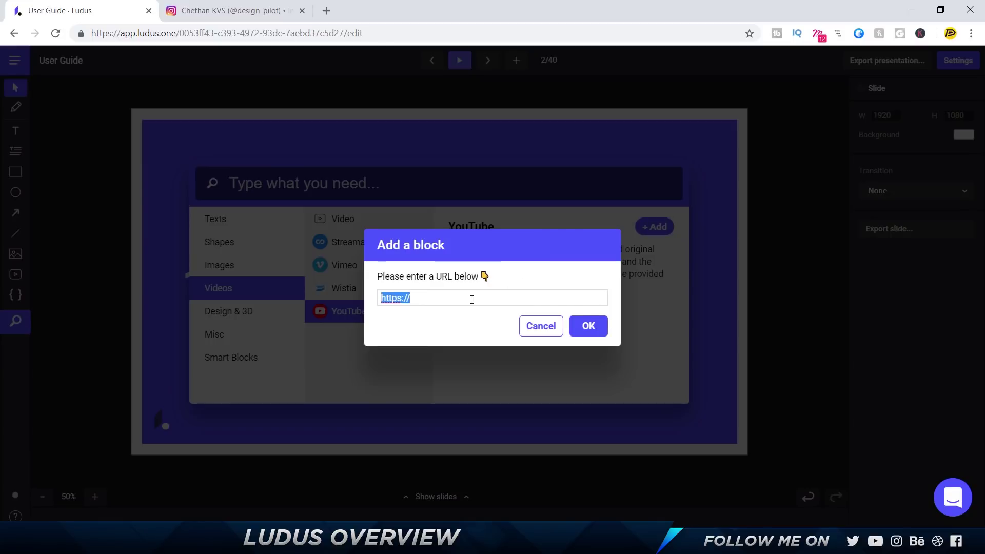
click(464, 300)
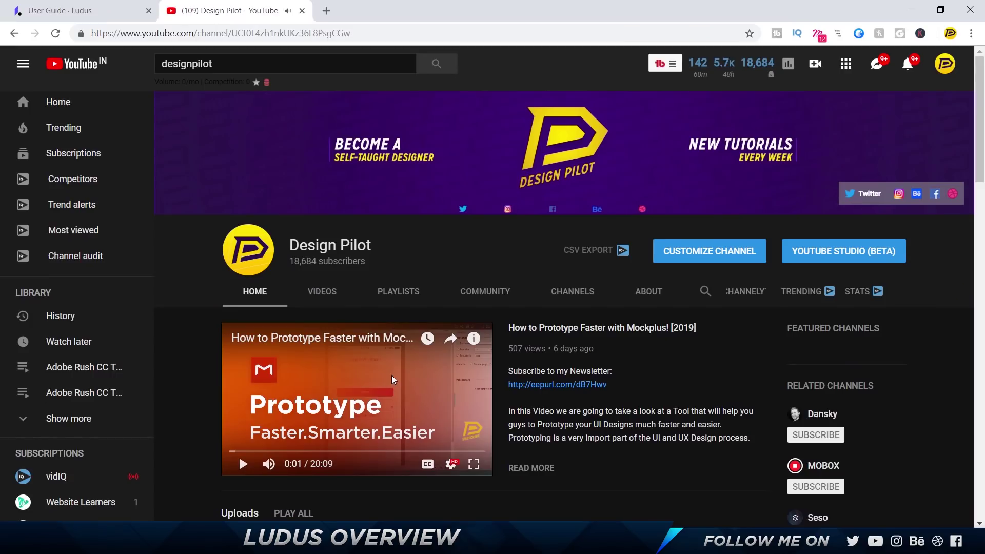
Copy the link address of the Adobe XD CC October 2018 Update video from the Design Pilot YouTube channel.
scroll(392, 377, down, 2)
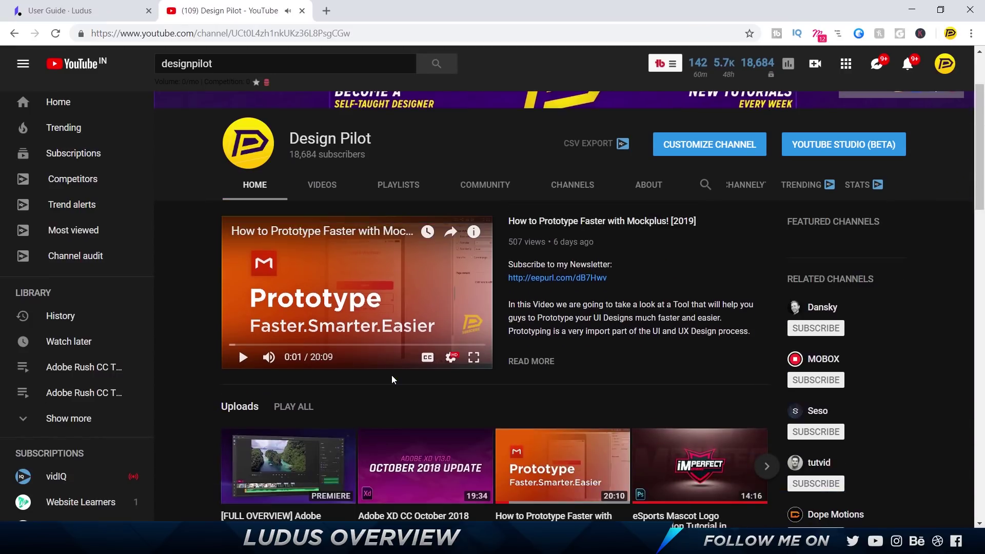
scroll(392, 380, down, 5)
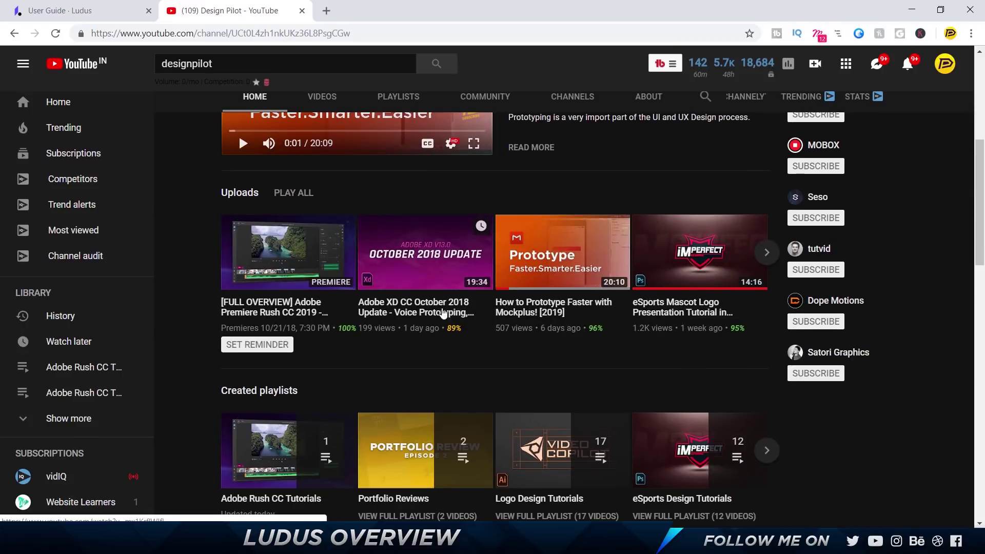
right_click(440, 310)
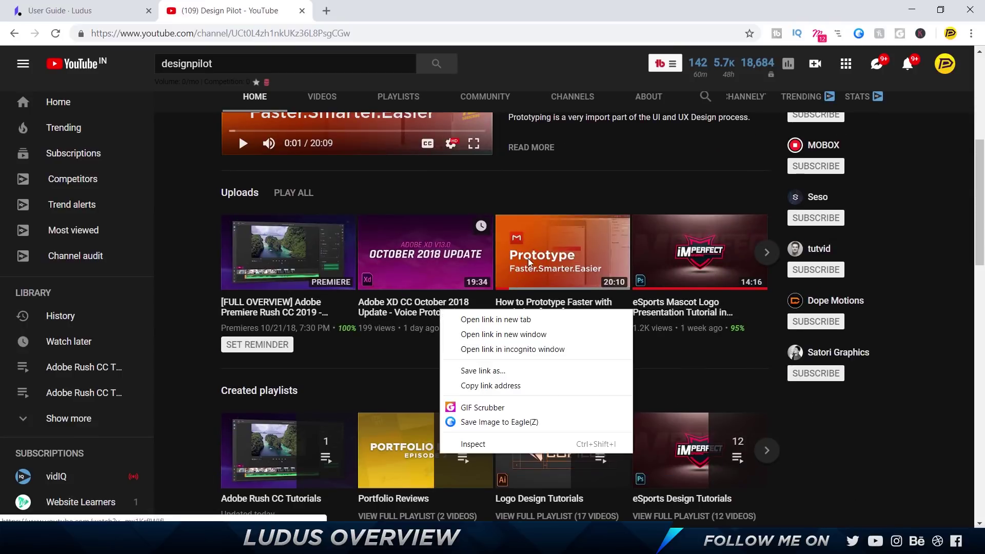
click(503, 386)
Embed the YouTube video from the copied link and place it on the slide at about X 476, Y 158.
click(49, 7)
triple_click(542, 302)
key(ctrl+v)
click(588, 325)
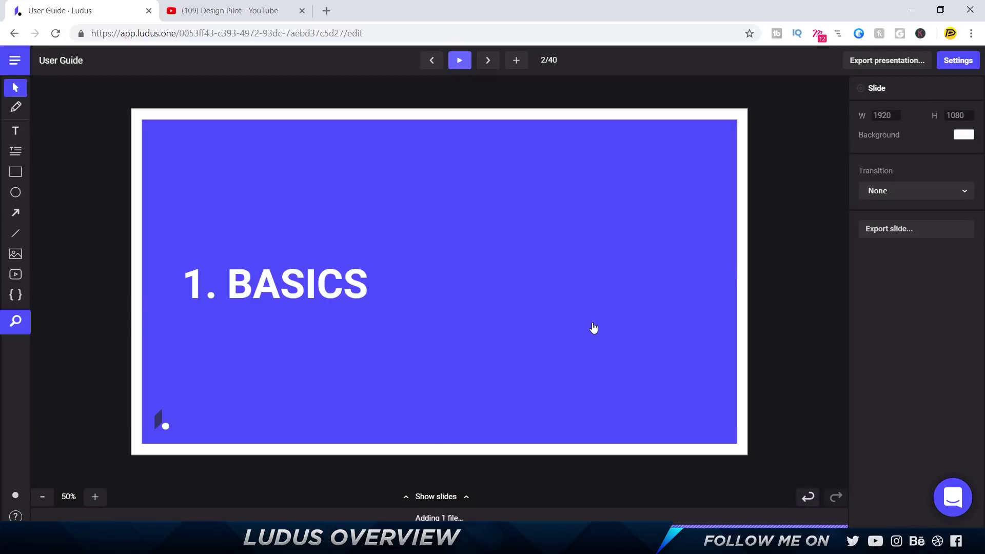
drag(500, 271, 551, 264)
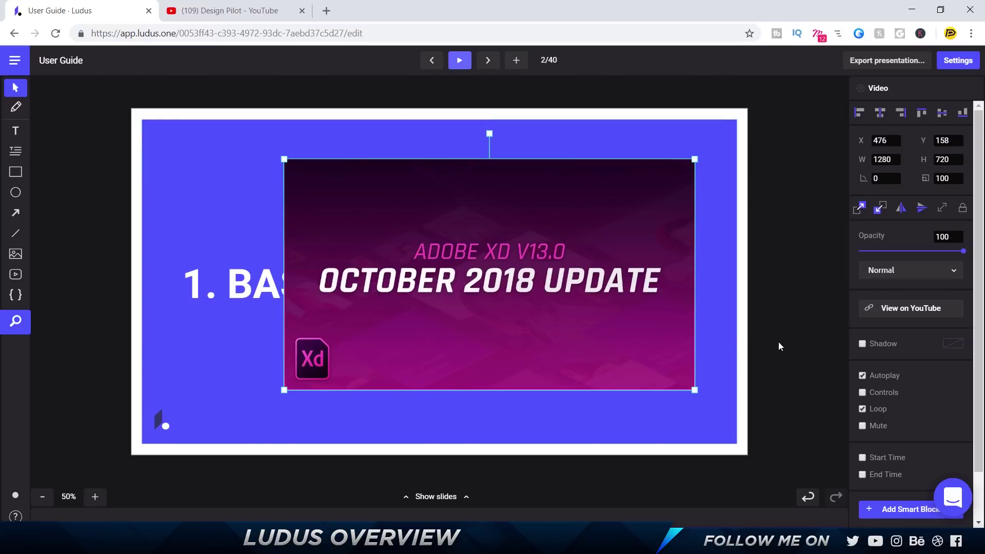
Review the video's playback options, and preview the slide with the embedded YouTube video before closing the preview.
scroll(870, 418, down, 1)
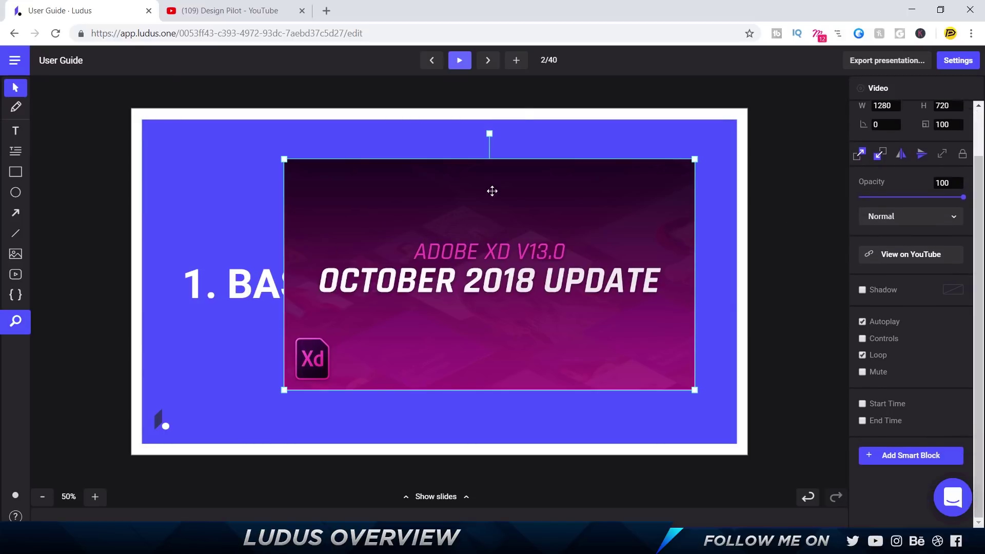
click(459, 60)
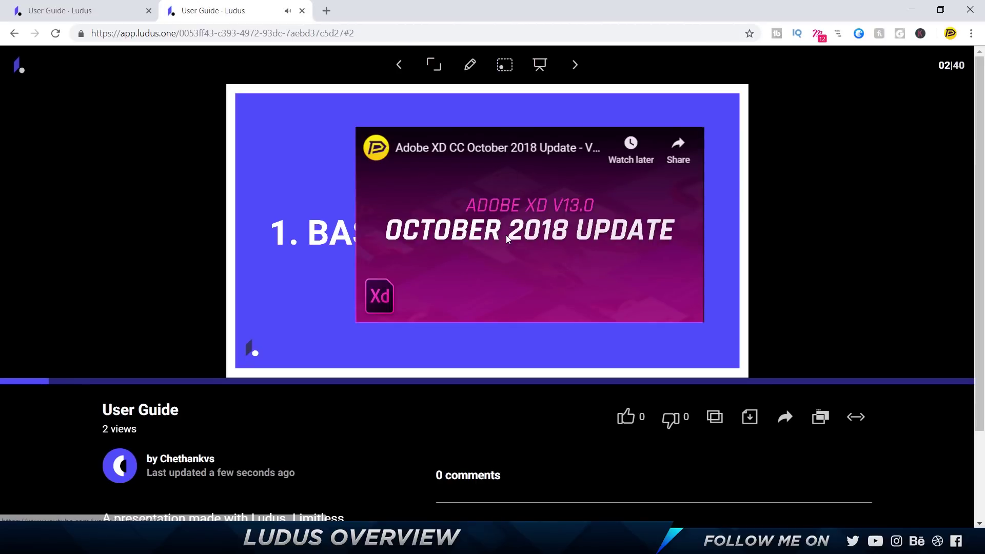
key(XF86AudioMute)
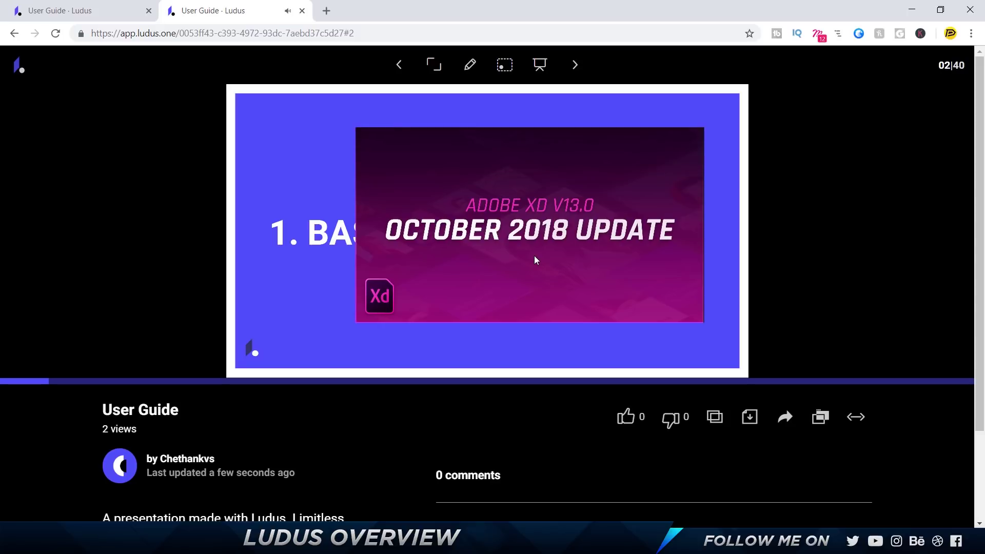
key(ctrl+w)
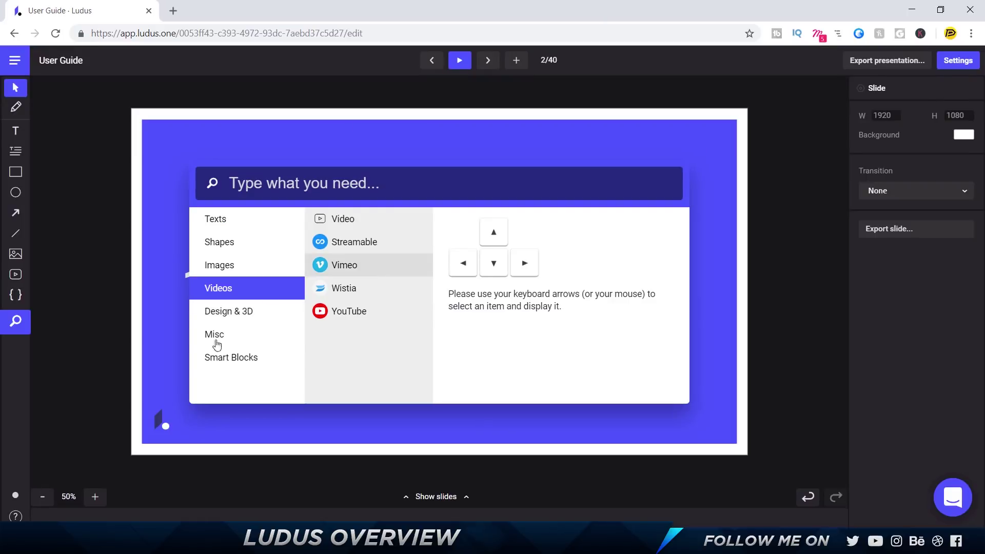
Examine the Lottie block among the Design & 3D blocks, opening its animation upload dialog and closing it without a file.
click(280, 315)
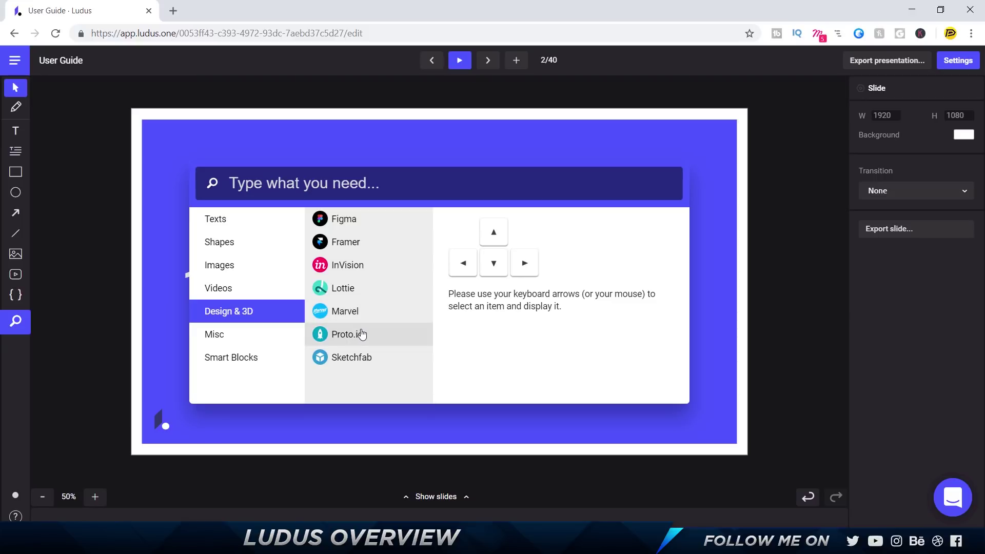
click(351, 297)
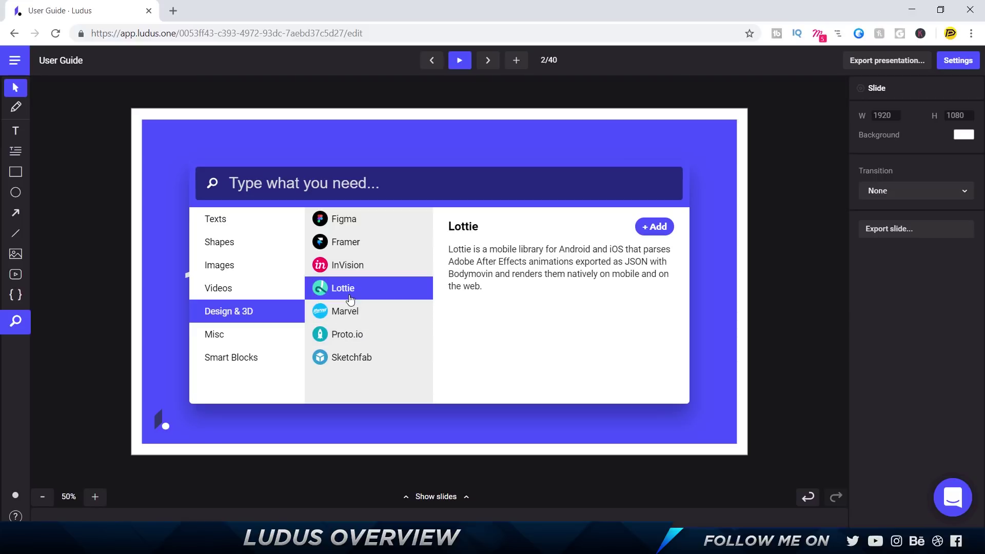
click(638, 228)
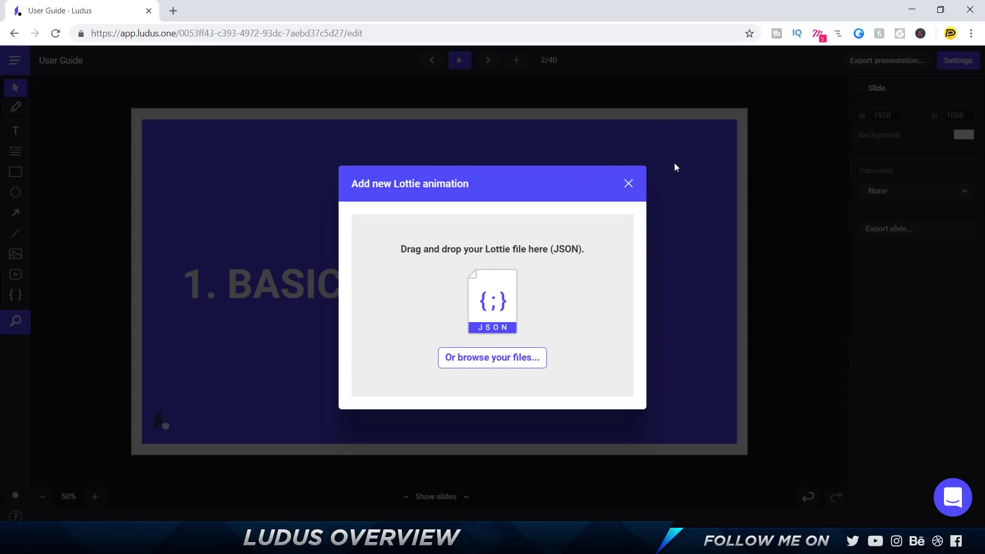
click(628, 183)
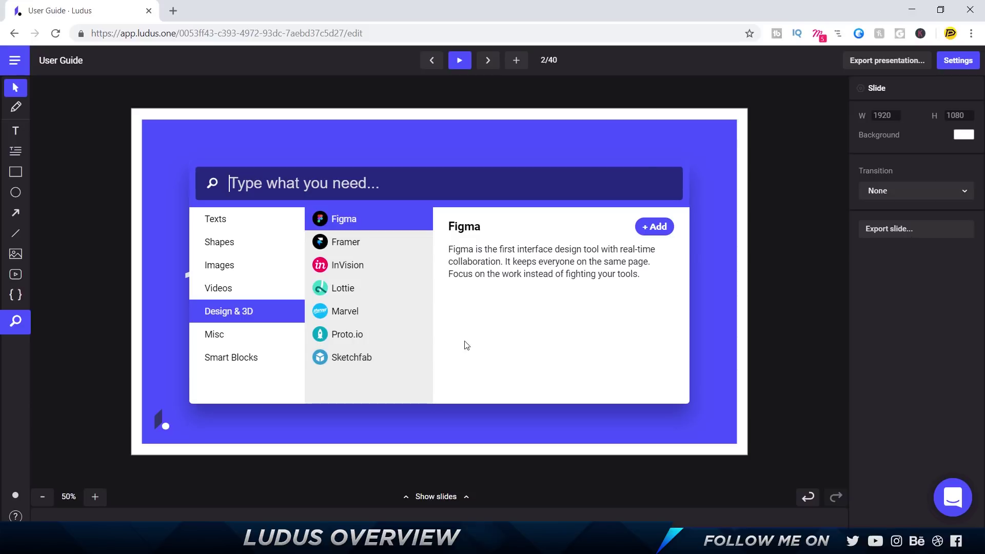
Browse the Misc blocks through to Typeform, and view the Smart Blocks category in the content search.
click(236, 336)
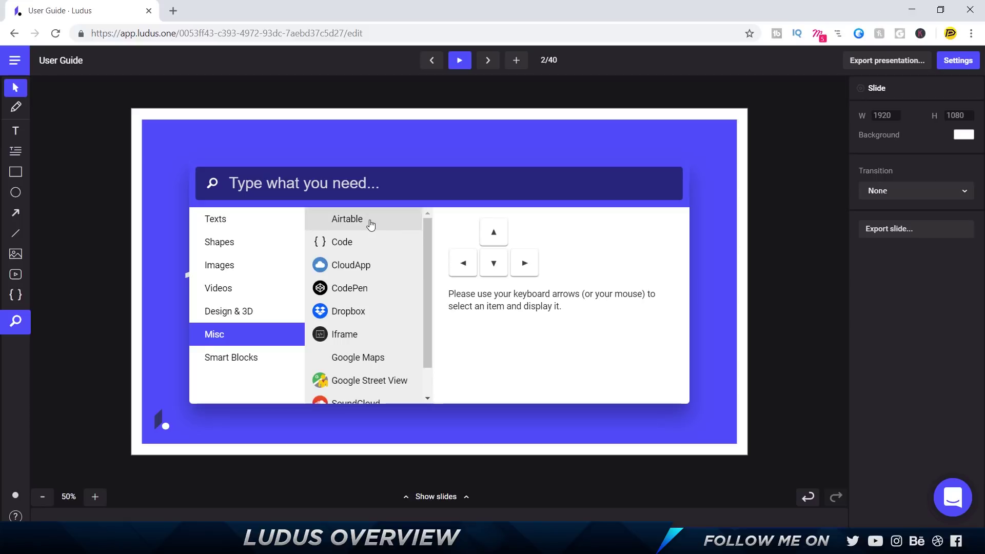
scroll(374, 314, down, 1)
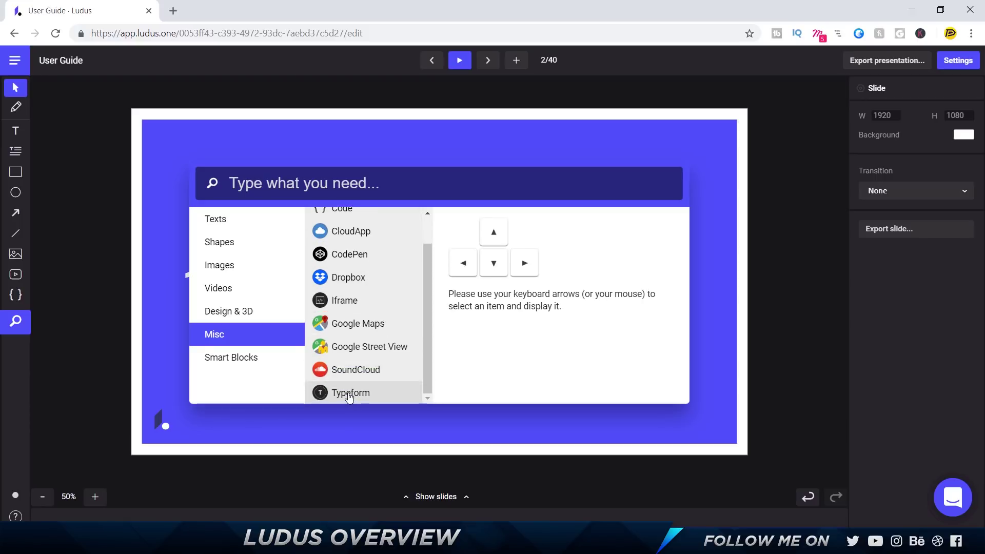
click(261, 356)
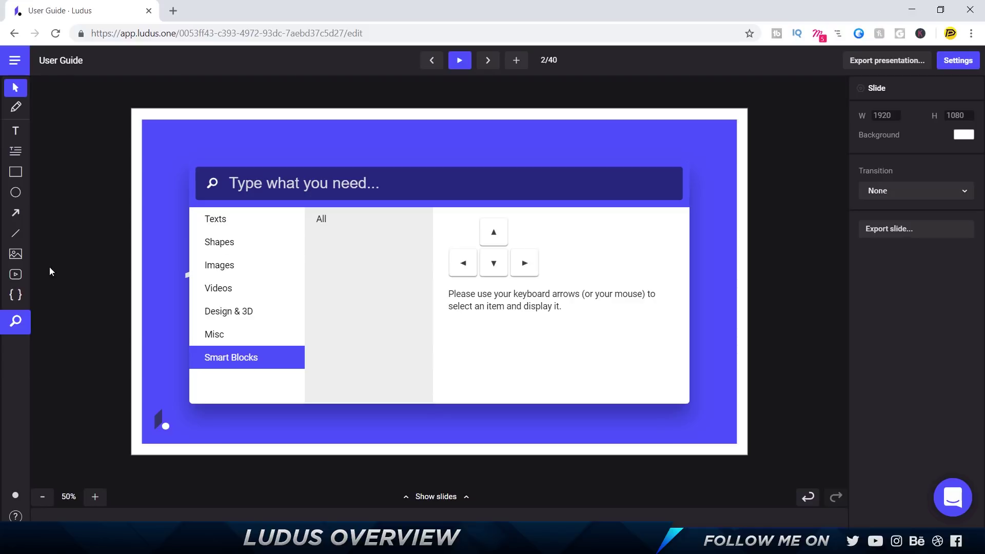
Close the content search, copy the presentation's URL from the presentation settings, and activate the Password field without entering anything.
click(33, 263)
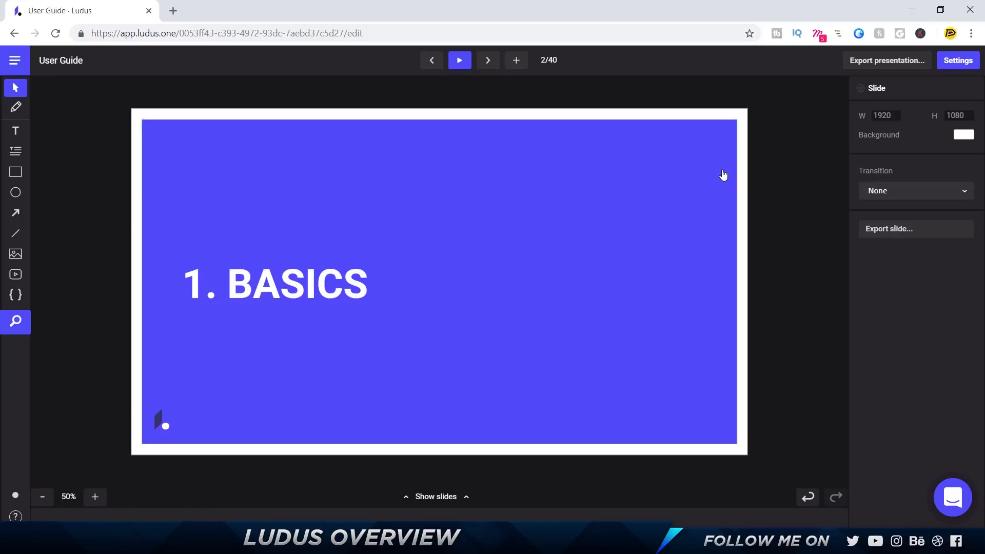
click(958, 60)
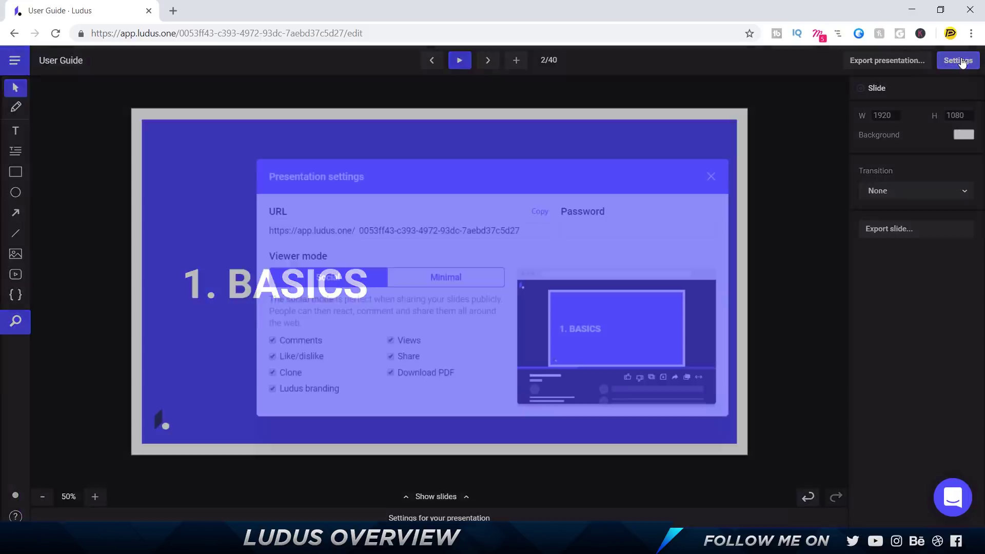
click(446, 229)
click(541, 209)
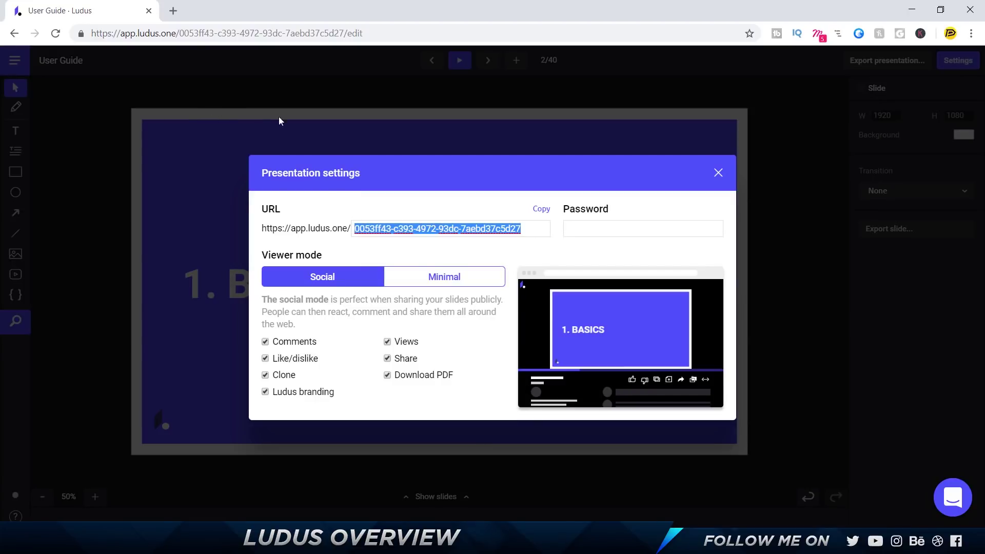
click(577, 229)
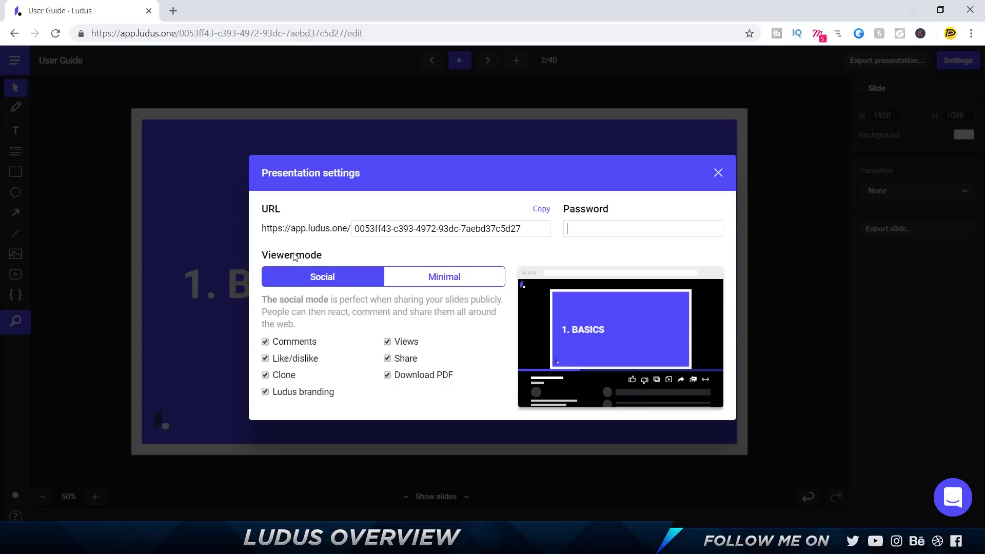
Try the Minimal viewer mode, return to Social, and toggle Comments off and back on before closing the presentation settings.
click(455, 284)
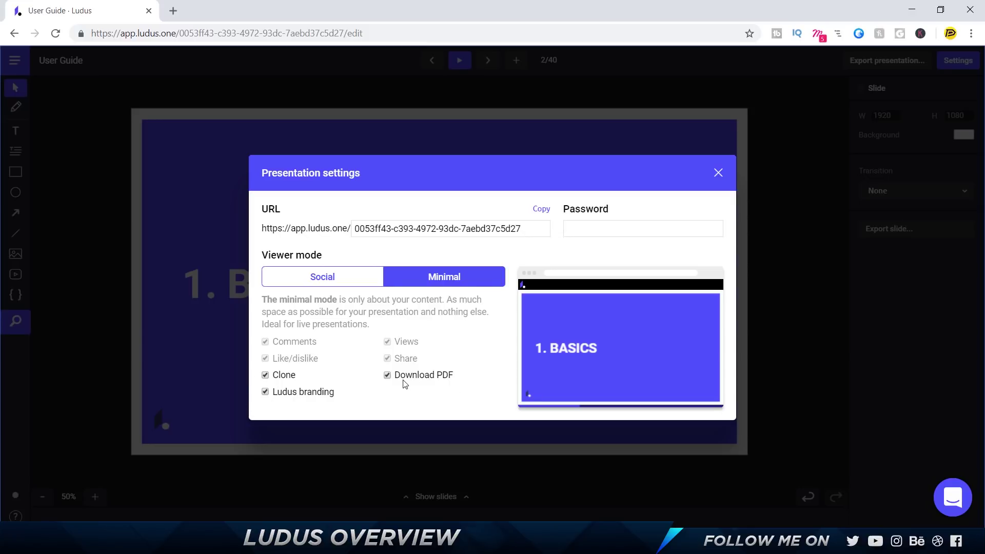
click(343, 283)
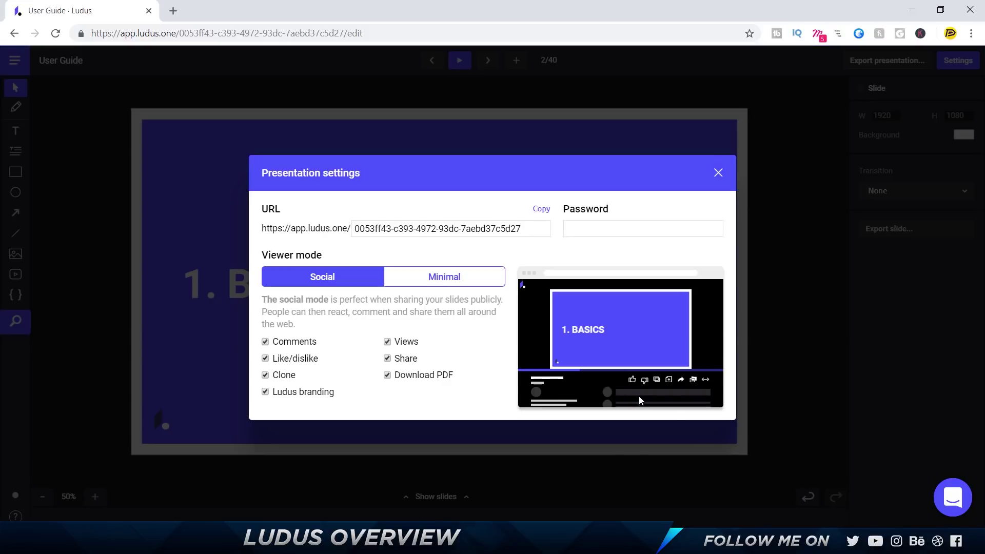
click(266, 341)
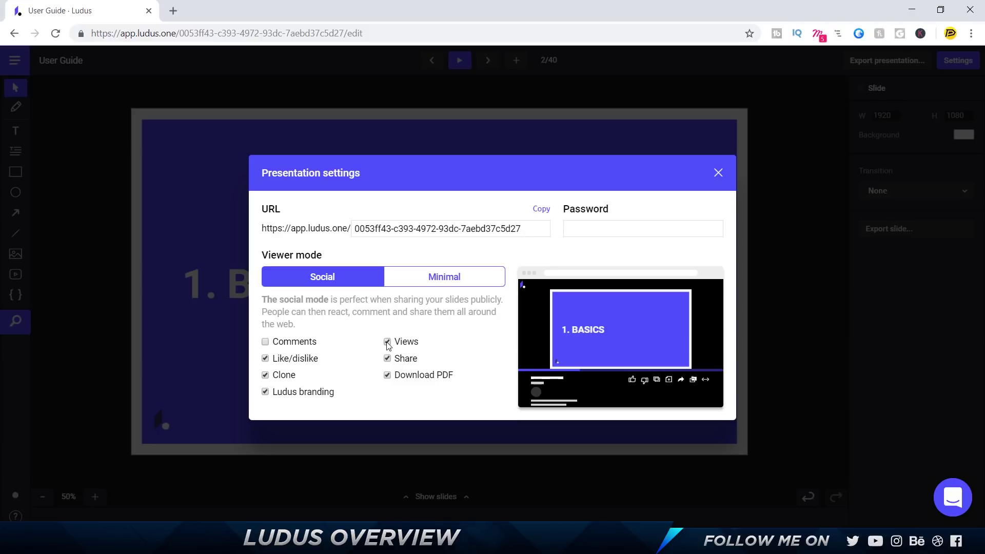
click(265, 342)
click(717, 175)
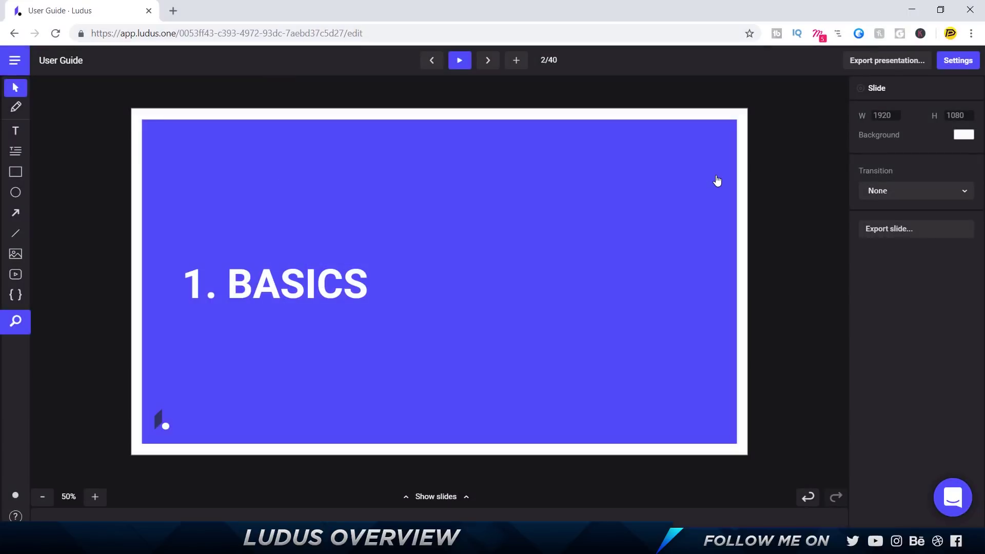
Review the presentation's export formats, try to export it as MP4, and read and dismiss the video export notice.
click(880, 70)
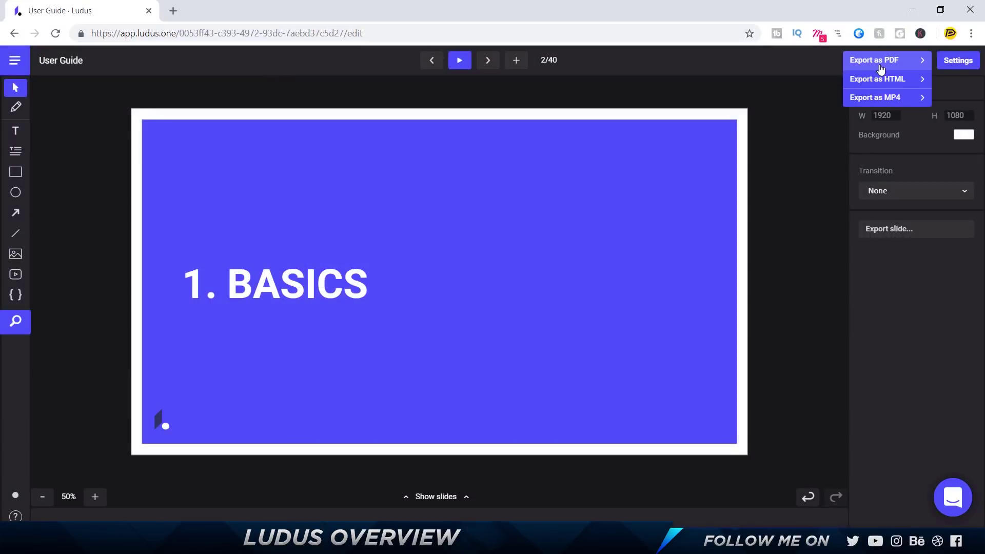
click(905, 60)
click(882, 101)
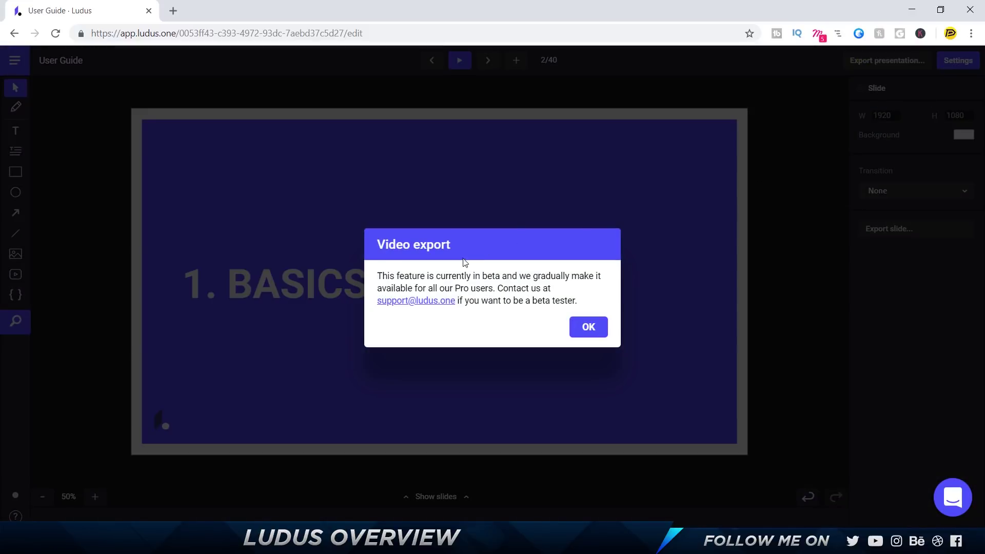
drag(406, 275, 655, 278)
click(410, 308)
click(580, 329)
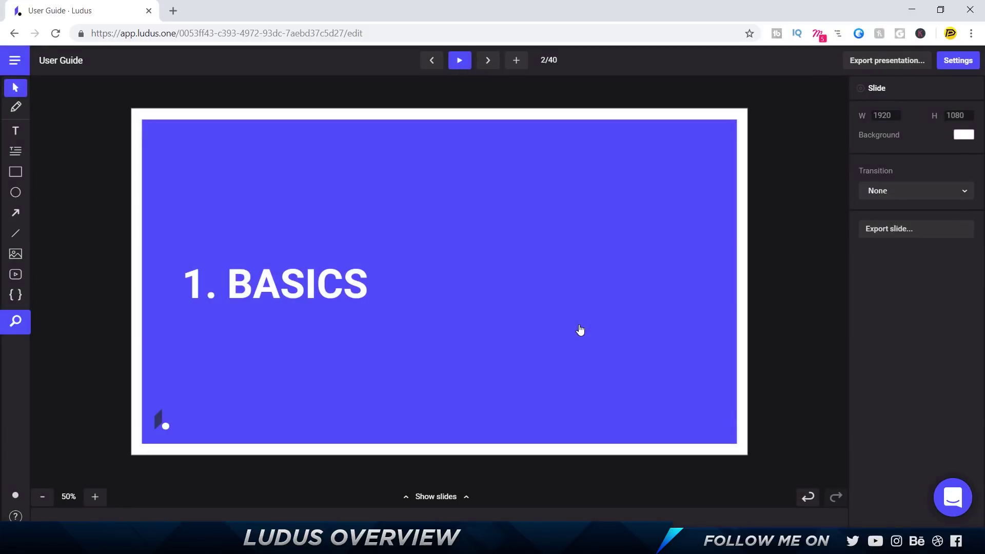